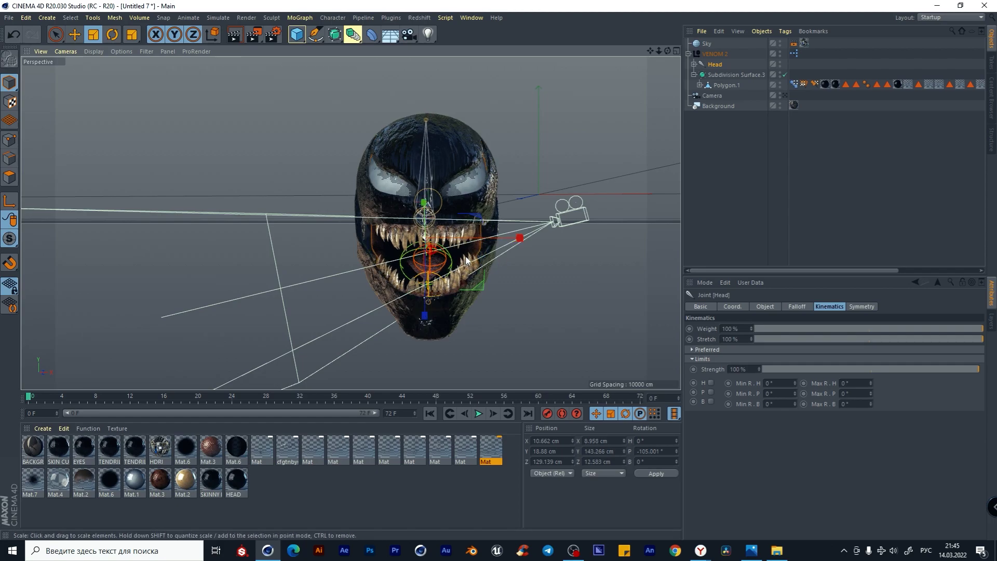
# Step: Undo the scale change on the Head joint
pyautogui.hotkey('ctrl', 'z')
# Step: Orbit around the Venom head so it faces left and shows its profile
pyautogui.keyDown('alt'); pyautogui.moveTo(541, 266); pyautogui.dragTo(461, 276); pyautogui.keyUp('alt')
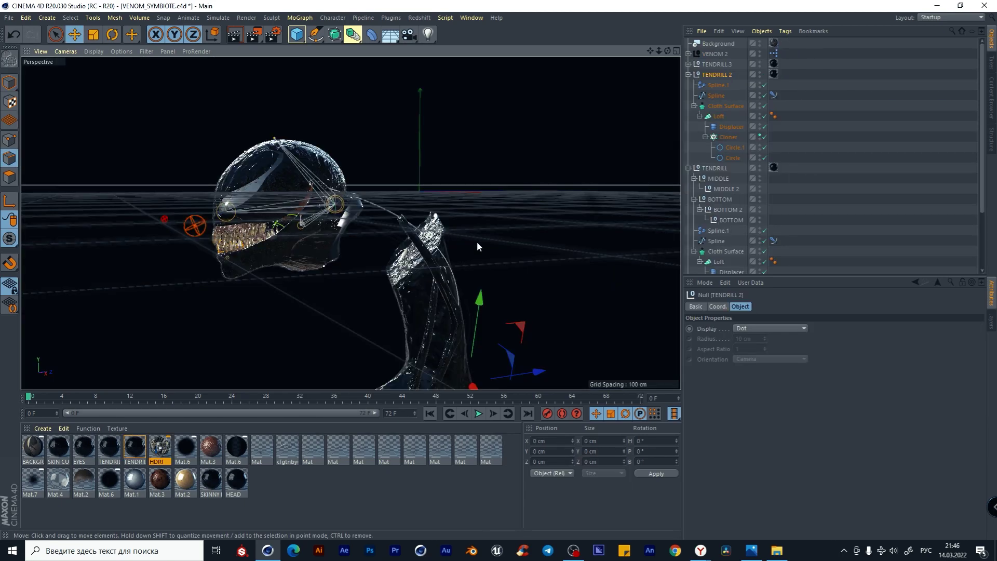
pyautogui.keyDown('alt'); pyautogui.moveTo(477, 246); pyautogui.dragTo(248, 247); pyautogui.keyUp('alt')
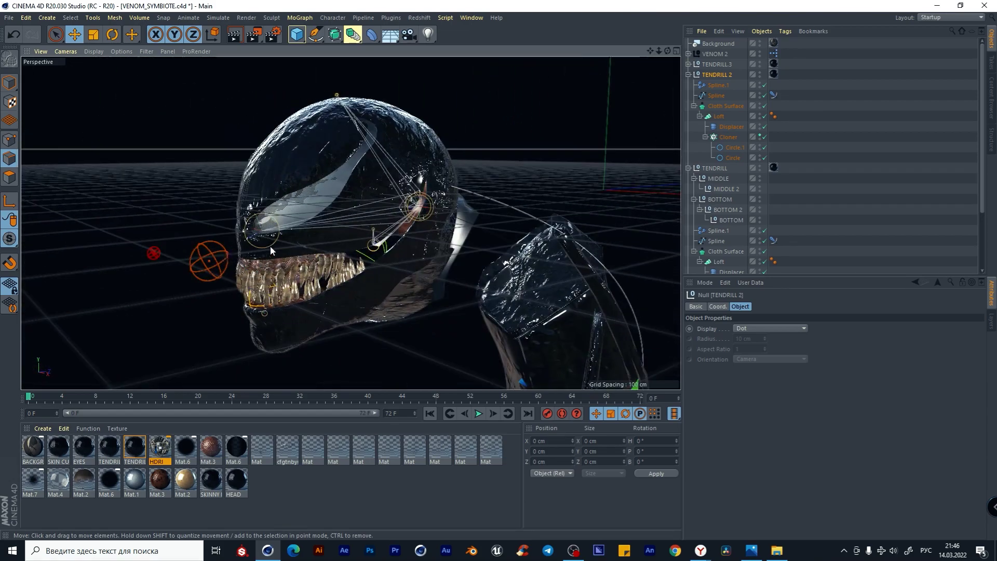
# Step: Select VENOM 2 and raise Tongue Offset to about 54% to push the tongue out
pyautogui.moveTo(544, 247)
pyautogui.keyDown('alt'); pyautogui.mouseDown()
pyautogui.moveTo(551, 242)
pyautogui.moveTo(432, 244)
pyautogui.moveTo(537, 255)
pyautogui.mouseUp(); pyautogui.keyUp('alt')
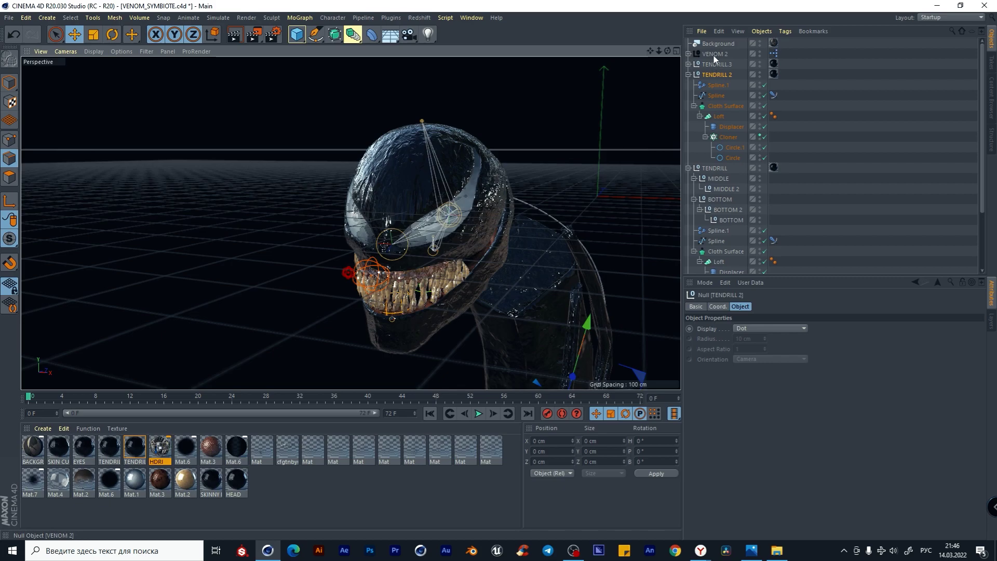
pyautogui.click(714, 55)
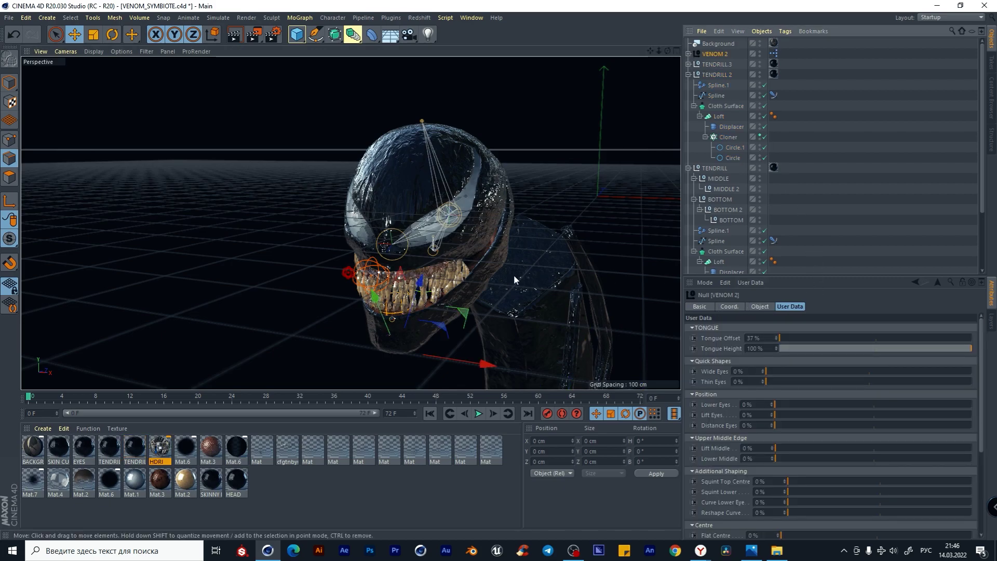
pyautogui.scroll(5, 514, 277)
pyautogui.keyDown('alt'); pyautogui.moveTo(466, 270); pyautogui.dragTo(532, 266); pyautogui.keyUp('alt')
pyautogui.keyDown('alt'); pyautogui.moveTo(545, 194); pyautogui.dragTo(649, 289); pyautogui.keyUp('alt')
pyautogui.moveTo(778, 338); pyautogui.dragTo(878, 337)
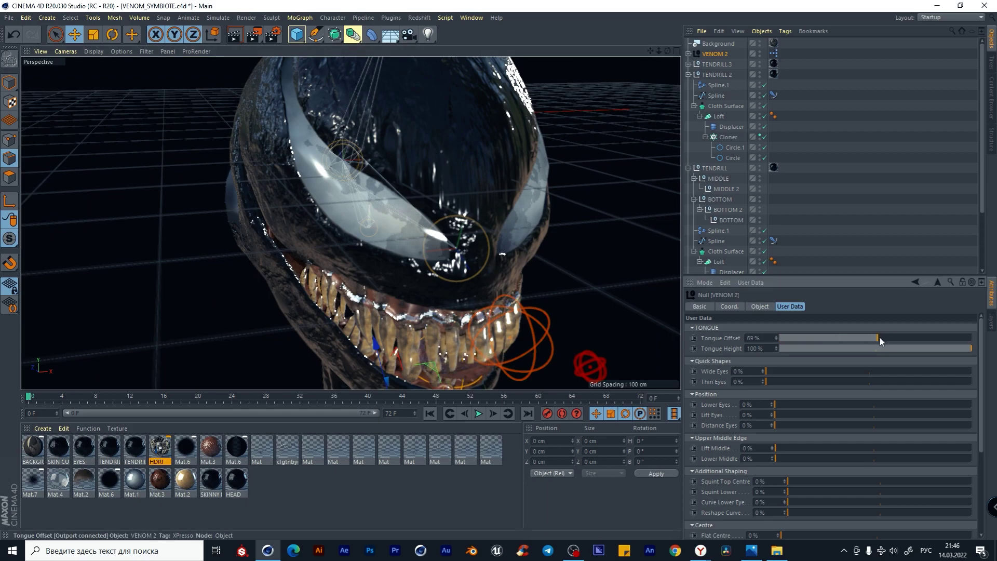
# Step: Tilt the Venom head upward, then shift it out and back
pyautogui.keyDown('alt'); pyautogui.moveTo(632, 306); pyautogui.dragTo(369, 178); pyautogui.keyUp('alt')
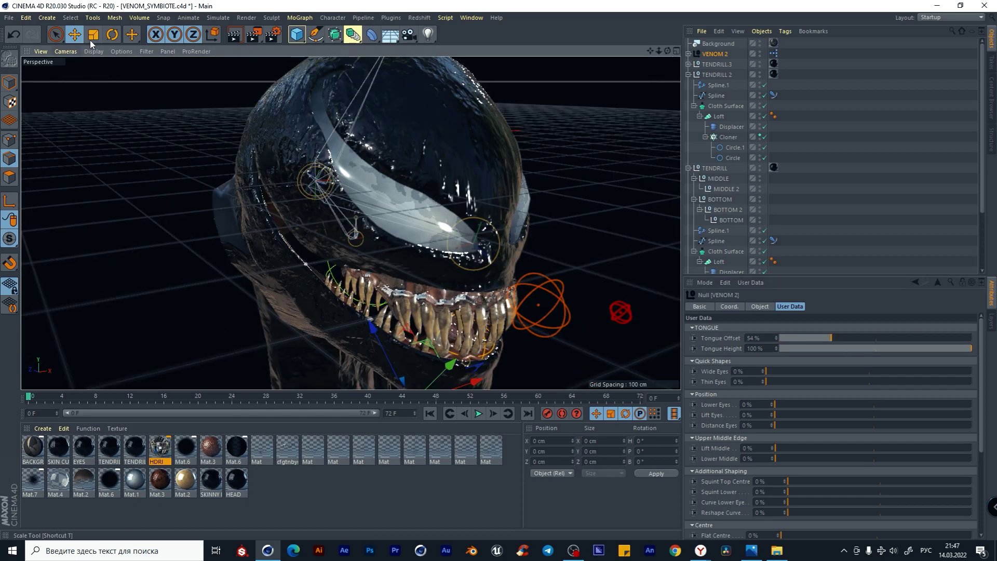
pyautogui.press('r')
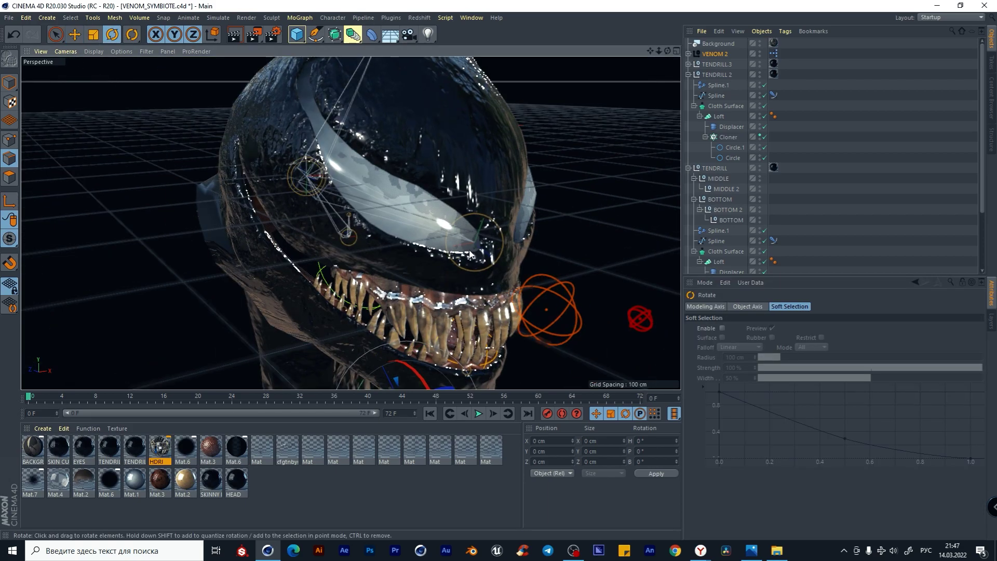
pyautogui.scroll(-5, 470, 254)
pyautogui.moveTo(469, 361); pyautogui.dragTo(476, 350)
pyautogui.keyDown('alt'); pyautogui.moveTo(509, 324); pyautogui.dragTo(503, 327, button='middle'); pyautogui.keyUp('alt')
pyautogui.keyDown('alt'); pyautogui.moveTo(503, 326); pyautogui.dragTo(481, 262); pyautogui.keyUp('alt')
pyautogui.press('e')
pyautogui.keyDown('alt'); pyautogui.moveTo(480, 250); pyautogui.dragTo(520, 208); pyautogui.keyUp('alt')
pyautogui.scroll(3, 475, 252)
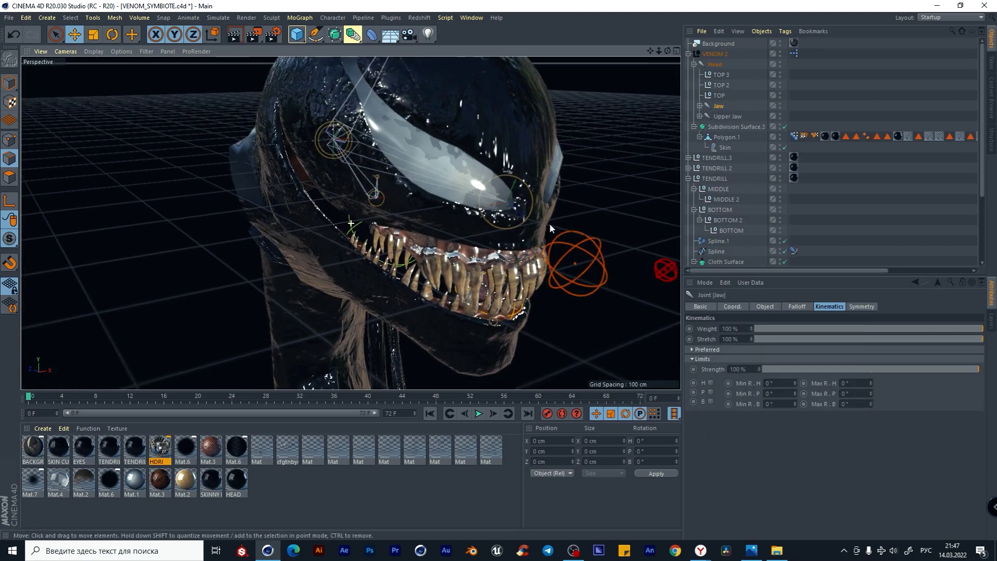
# Step: Rotate the Jaw joint to open Venom's mouth
pyautogui.scroll(-2, 545, 225)
pyautogui.keyDown('alt'); pyautogui.moveTo(531, 232); pyautogui.dragTo(558, 226); pyautogui.keyUp('alt')
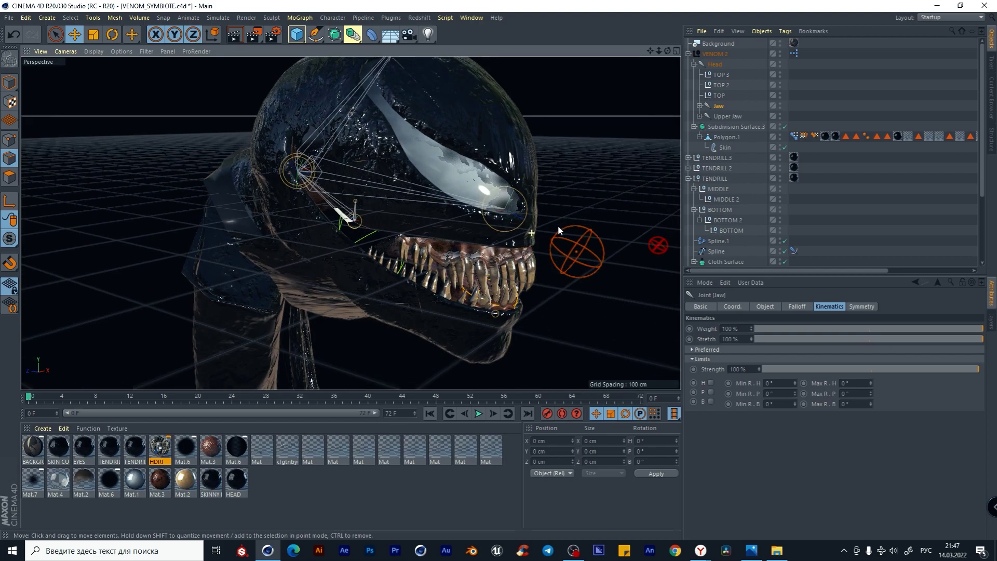
pyautogui.click(117, 35)
pyautogui.click(9, 83)
pyautogui.moveTo(406, 210); pyautogui.dragTo(414, 249)
pyautogui.keyDown('alt'); pyautogui.moveTo(502, 302); pyautogui.dragTo(523, 240); pyautogui.keyUp('alt')
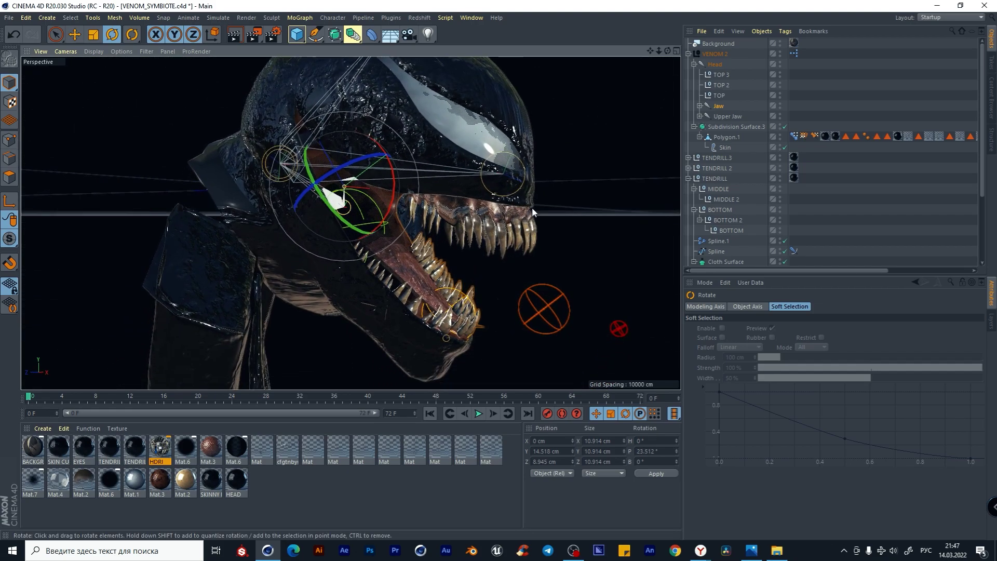
# Step: On VENOM 2, set Tongue Offset to 83% and Tongue Height to about 42%
pyautogui.click(715, 54)
pyautogui.moveTo(833, 338); pyautogui.dragTo(868, 357)
pyautogui.moveTo(957, 338); pyautogui.dragTo(693, 338)
pyautogui.moveTo(809, 341); pyautogui.dragTo(919, 338)
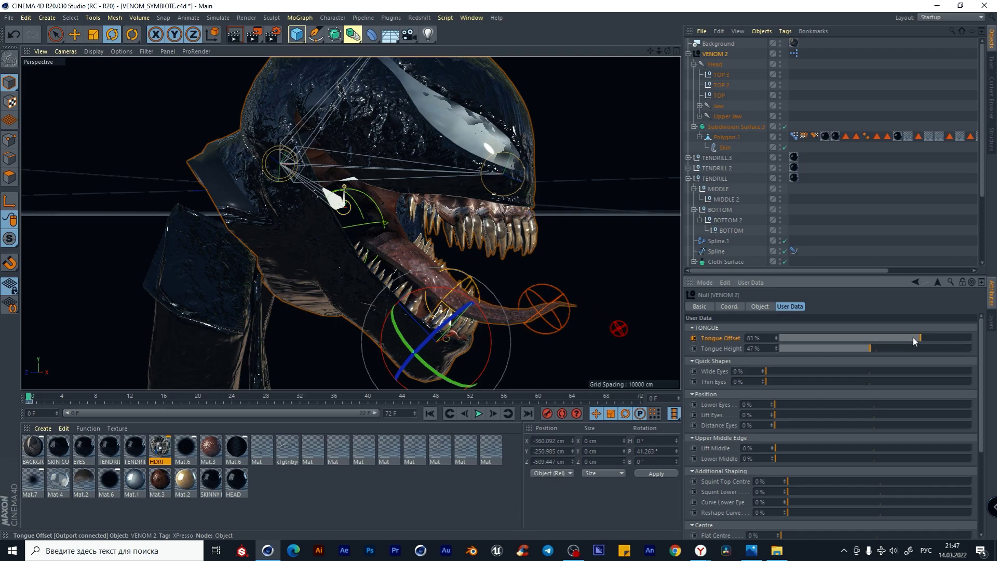
pyautogui.click(860, 350)
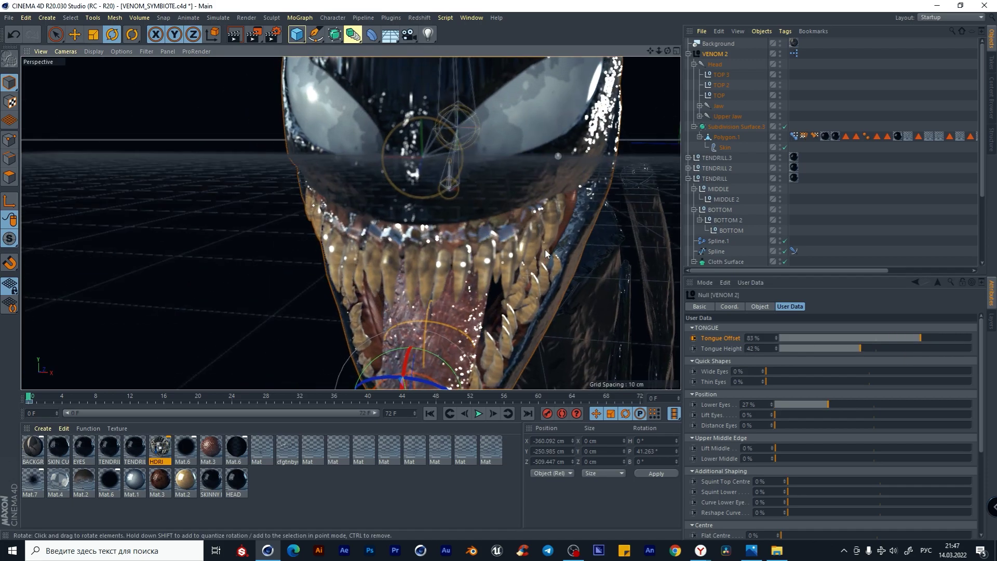
# Step: Reshape the eyes: Lower Eyes 27%, wider and thinner, raised, eye distance 16%
pyautogui.keyDown('alt'); pyautogui.moveTo(577, 257); pyautogui.dragTo(532, 232); pyautogui.keyUp('alt')
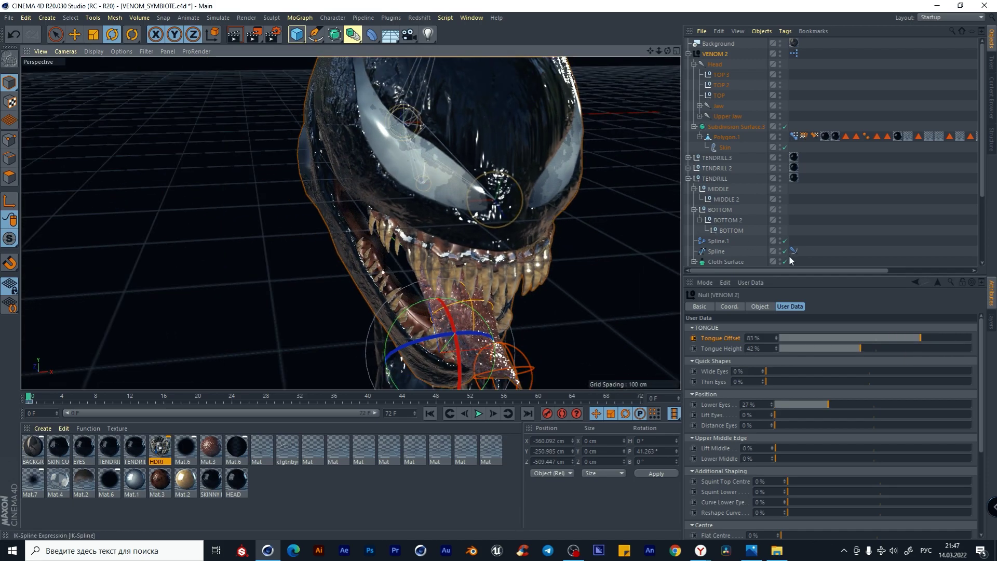
pyautogui.scroll(-3, 790, 259)
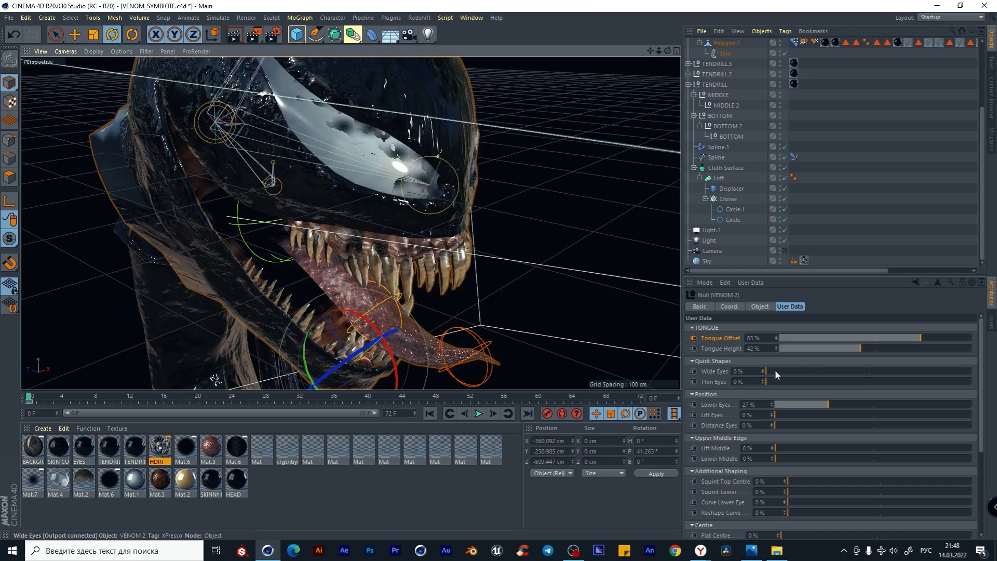
pyautogui.moveTo(774, 369); pyautogui.dragTo(871, 372)
pyautogui.moveTo(768, 381); pyautogui.dragTo(850, 384)
pyautogui.moveTo(777, 415); pyautogui.dragTo(807, 424)
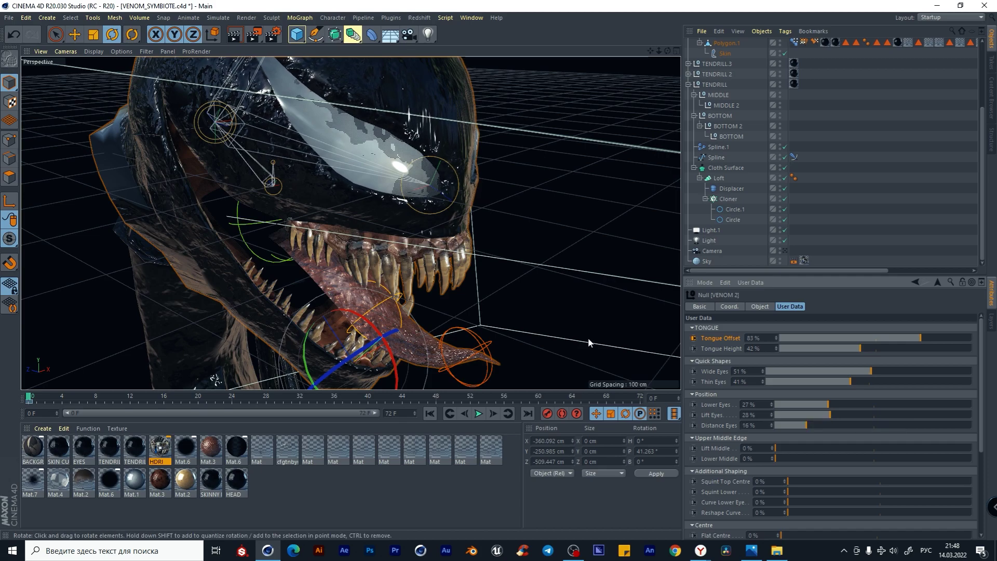
pyautogui.keyDown('alt'); pyautogui.moveTo(591, 339); pyautogui.dragTo(556, 302); pyautogui.keyUp('alt')
# Step: Adjust the upper gum's drop and arch and drop the lower gum to 57%
pyautogui.scroll(-5, 834, 431)
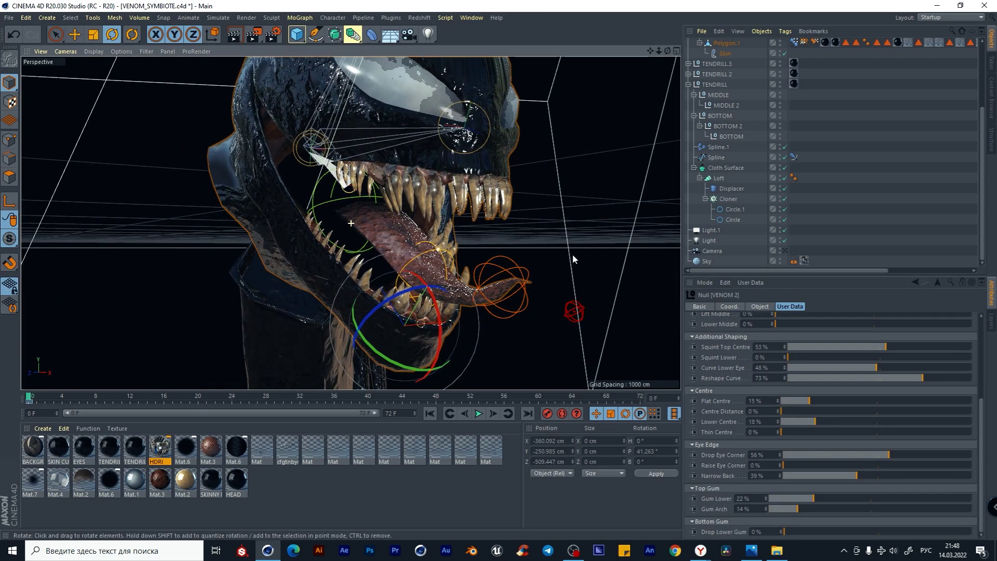
pyautogui.moveTo(839, 509); pyautogui.dragTo(809, 499)
pyautogui.moveTo(802, 534); pyautogui.dragTo(892, 529)
pyautogui.keyDown('alt'); pyautogui.moveTo(616, 300); pyautogui.dragTo(560, 309); pyautogui.keyUp('alt')
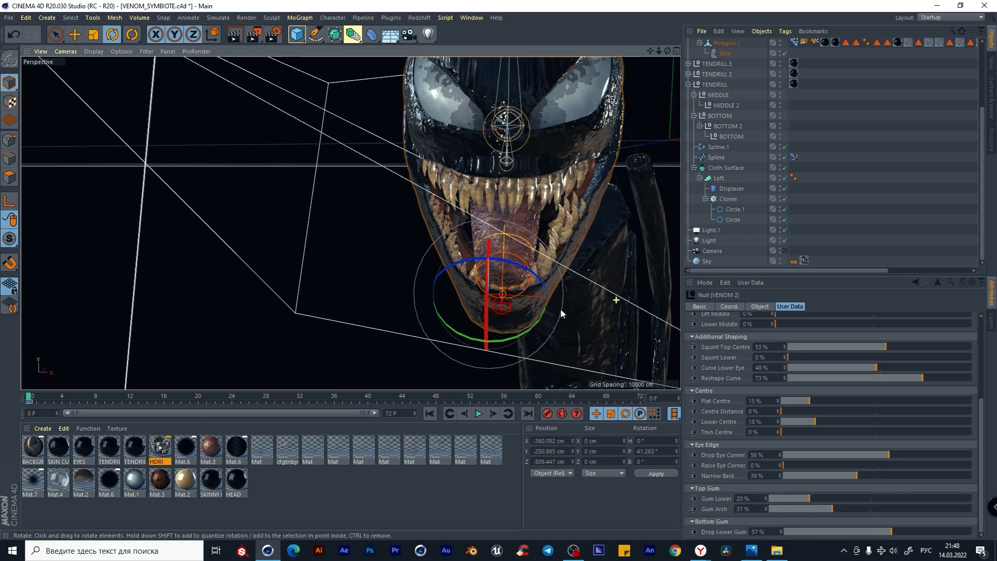
pyautogui.scroll(-4, 573, 298)
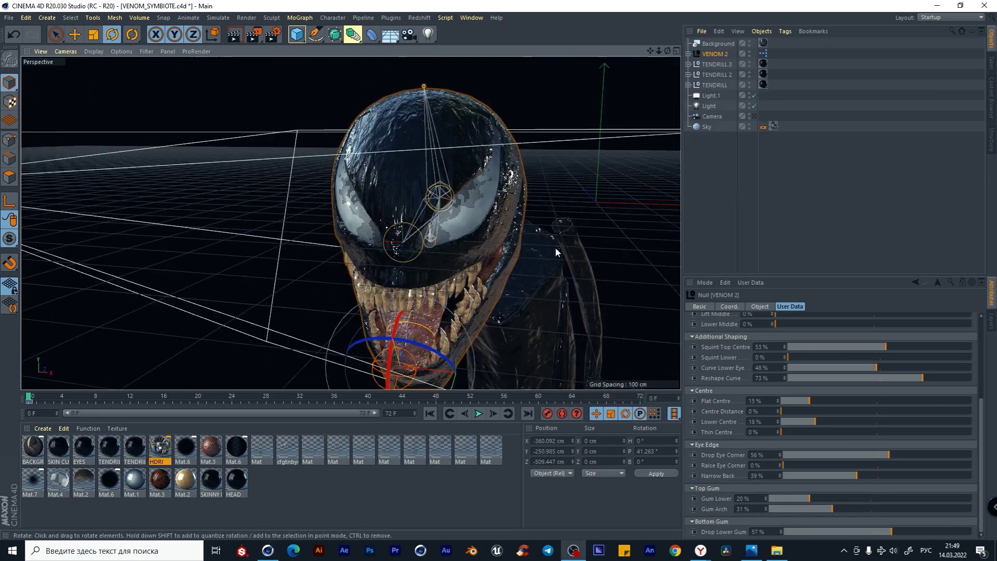
pyautogui.moveTo(556, 248)
pyautogui.keyDown('alt'); pyautogui.mouseDown()
pyautogui.moveTo(507, 245)
pyautogui.moveTo(572, 241)
pyautogui.mouseUp(); pyautogui.keyUp('alt')
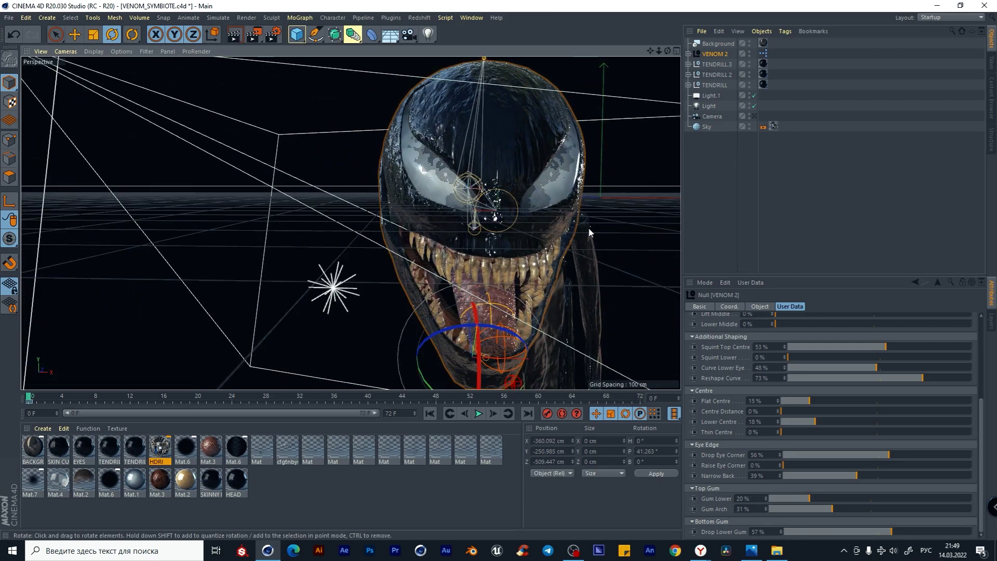
# Step: Expand VENOM 2 and TENDRILL 2 and inspect their TOP joints and Spline.1
pyautogui.click(689, 53)
pyautogui.click(718, 75)
pyautogui.click(719, 86)
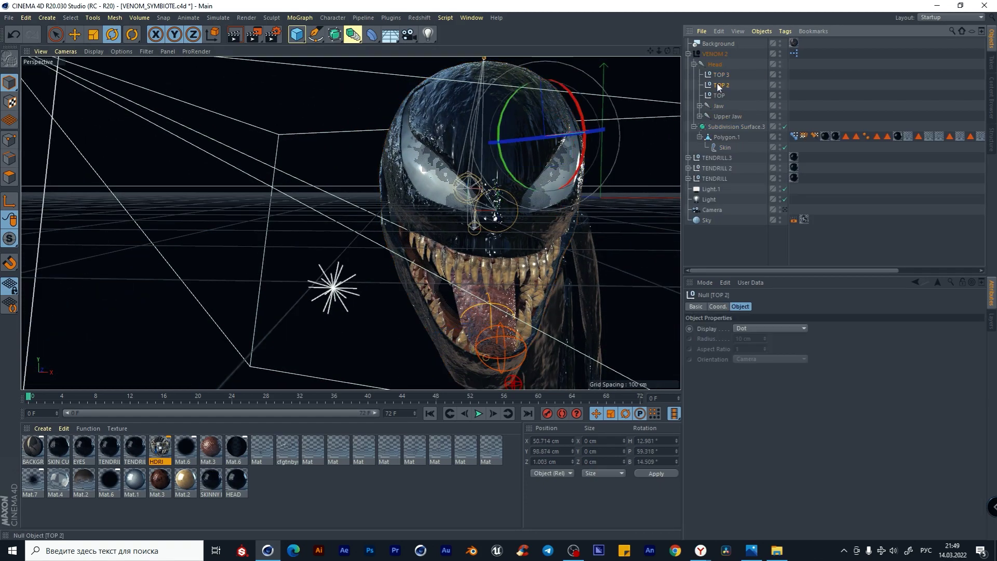
pyautogui.click(719, 95)
pyautogui.click(716, 158)
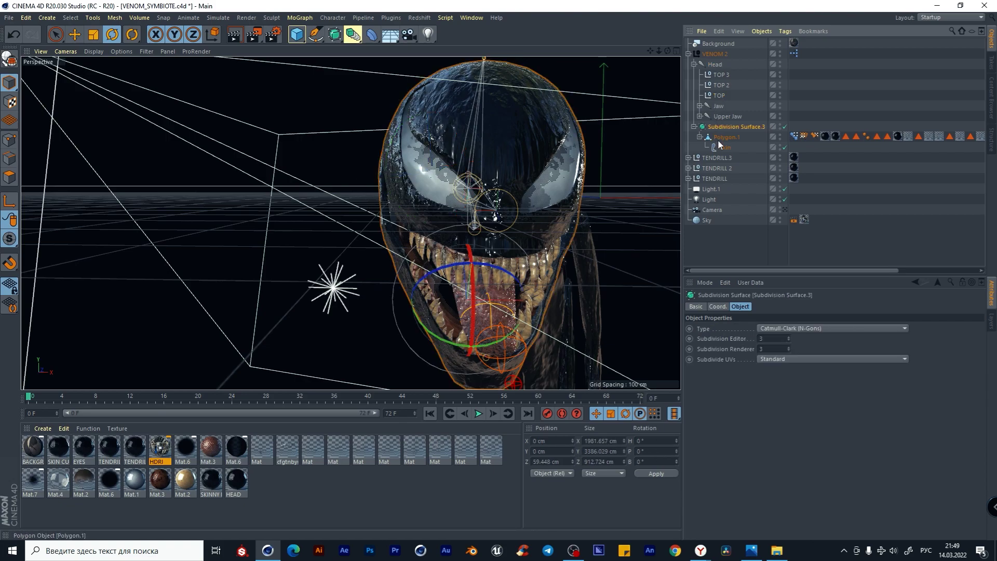
pyautogui.click(688, 168)
pyautogui.click(720, 181)
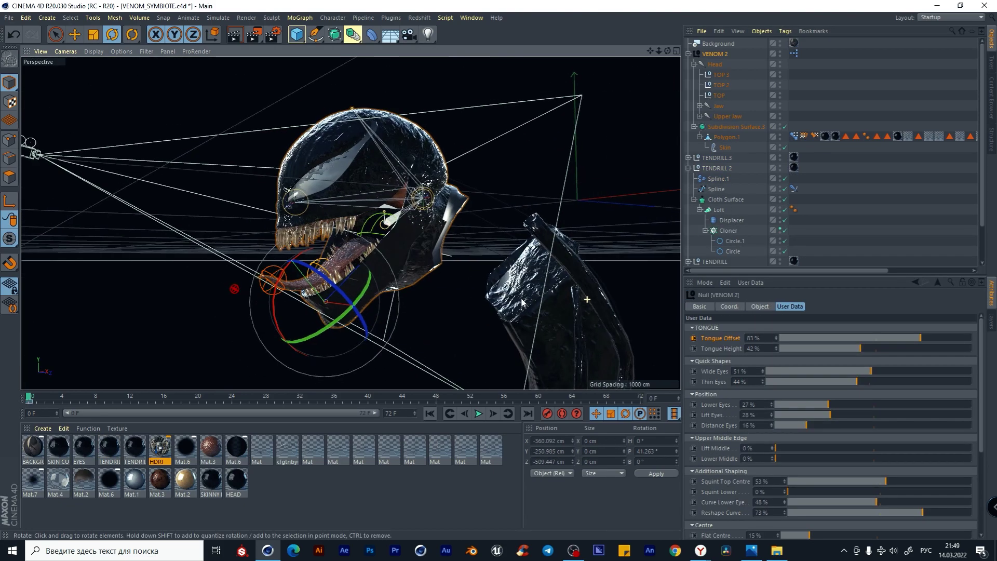
# Step: Lower Tongue Height from 42% to 29% and Tongue Offset from 83% to 75%
pyautogui.moveTo(587, 299)
pyautogui.keyDown('alt'); pyautogui.mouseDown()
pyautogui.moveTo(538, 309)
pyautogui.moveTo(476, 343)
pyautogui.moveTo(587, 300)
pyautogui.mouseUp(); pyautogui.keyUp('alt')
pyautogui.moveTo(609, 267)
pyautogui.keyDown('alt'); pyautogui.mouseDown()
pyautogui.moveTo(569, 266)
pyautogui.moveTo(580, 228)
pyautogui.moveTo(420, 244)
pyautogui.moveTo(461, 230)
pyautogui.moveTo(616, 282)
pyautogui.mouseUp(); pyautogui.keyUp('alt')
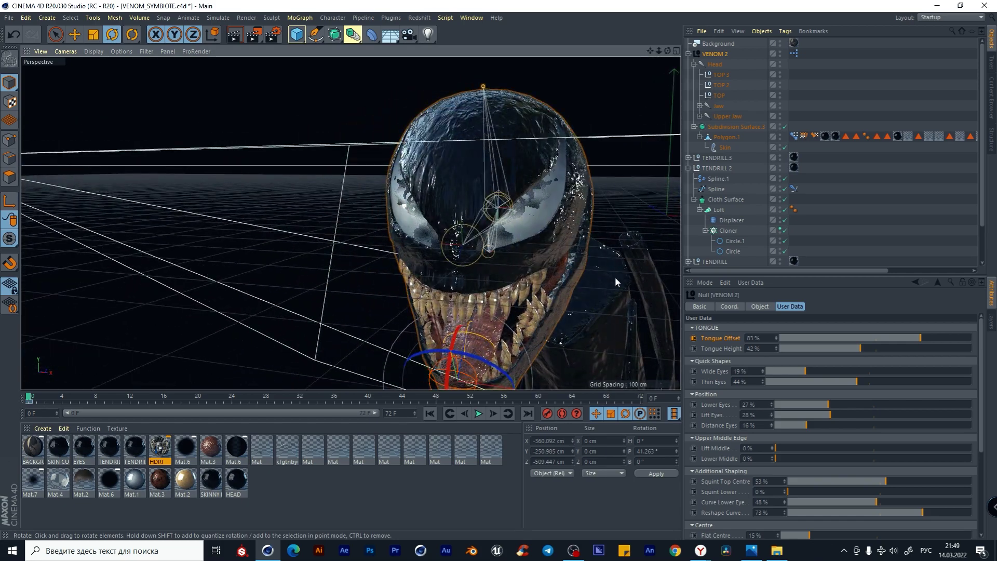
pyautogui.moveTo(856, 349); pyautogui.dragTo(835, 347)
pyautogui.keyDown('alt'); pyautogui.moveTo(574, 305); pyautogui.dragTo(631, 291); pyautogui.keyUp('alt')
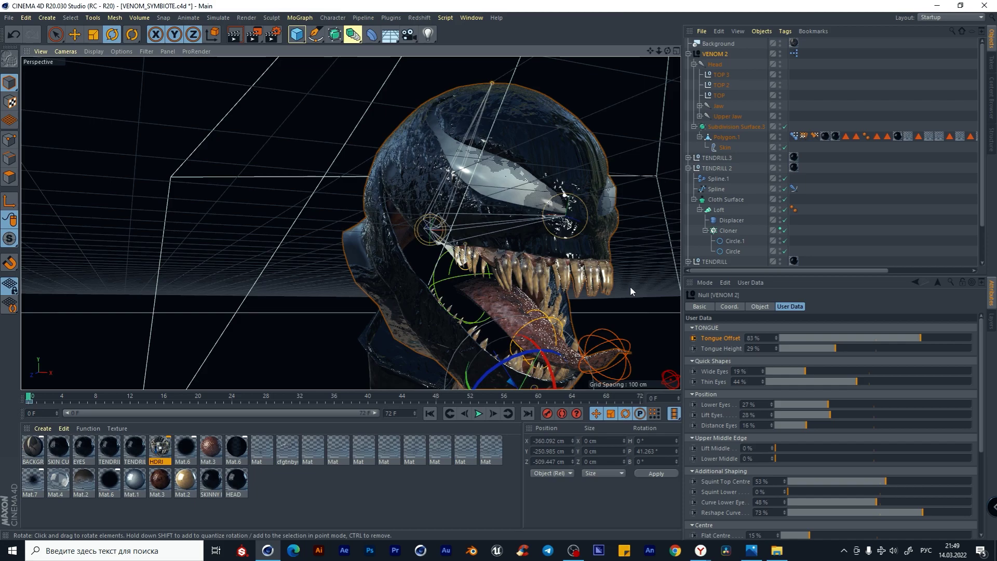
pyautogui.moveTo(919, 343); pyautogui.dragTo(896, 343)
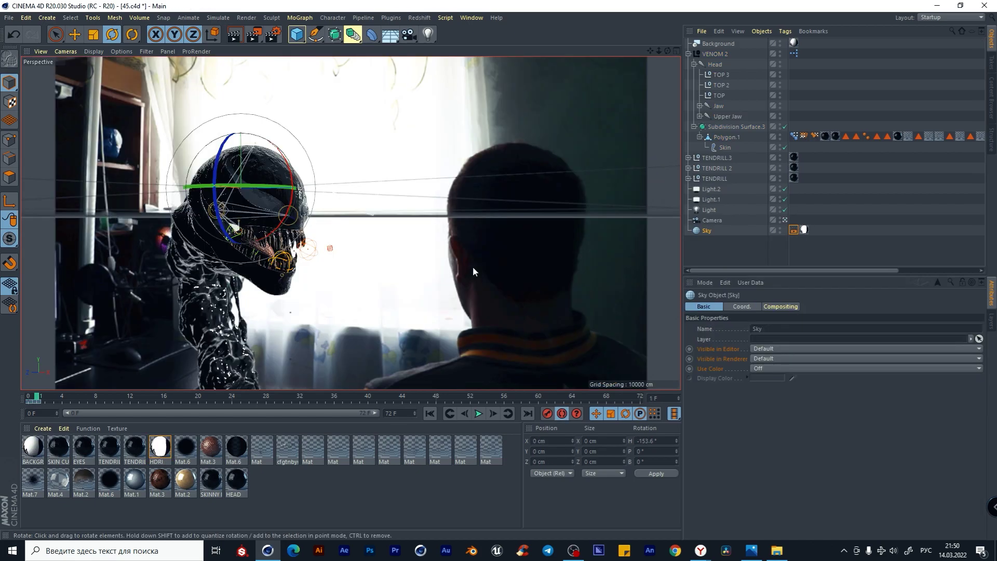
# Step: Scrub the animation from the first frame and select the TENDRILL object
pyautogui.click(22, 399)
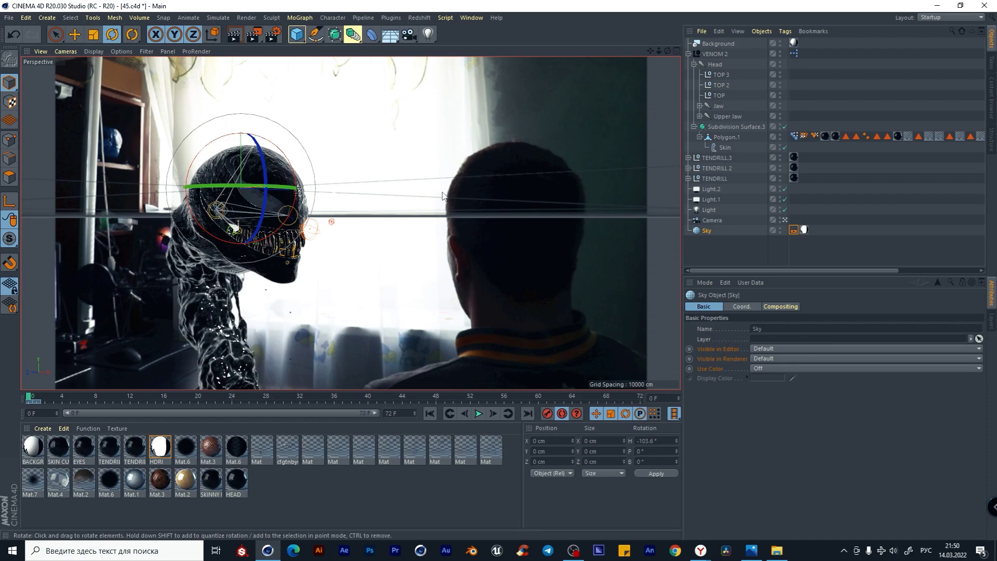
pyautogui.moveTo(40, 399); pyautogui.dragTo(190, 397)
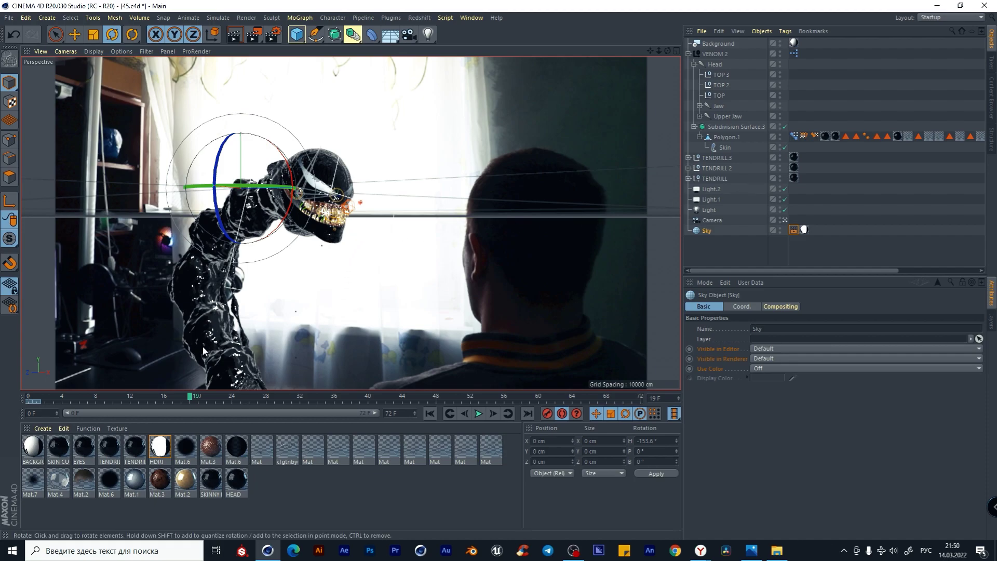
pyautogui.click(216, 325)
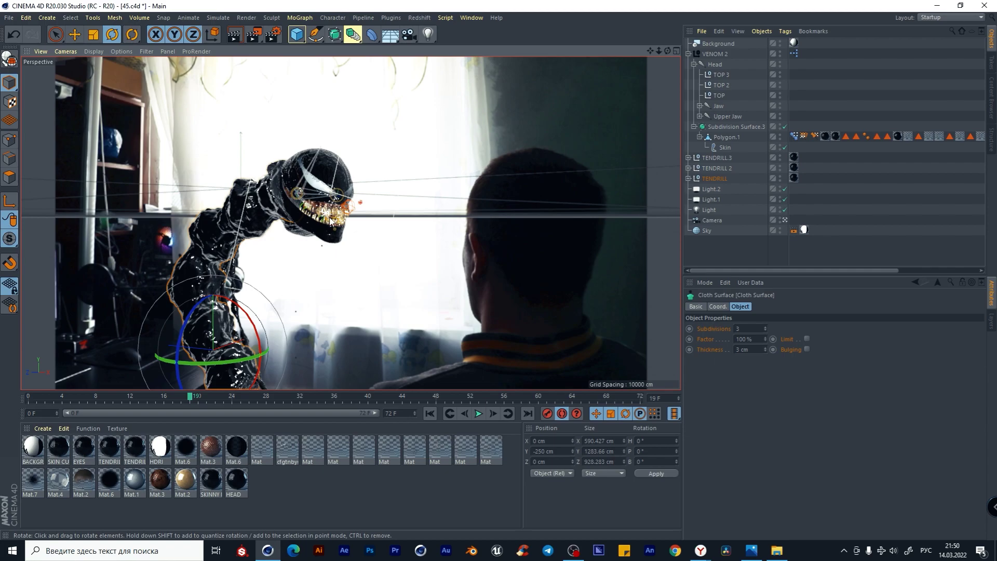
# Step: Set the viewport's level of detail to Low
pyautogui.click(120, 51)
pyautogui.moveTo(128, 65)
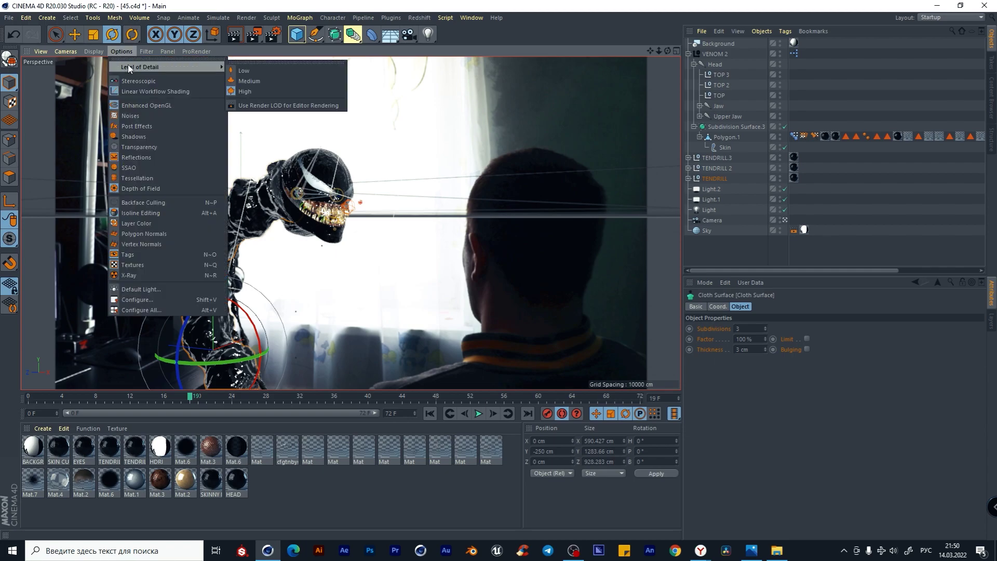
pyautogui.click(249, 70)
pyautogui.moveTo(261, 229)
pyautogui.keyDown('alt'); pyautogui.mouseDown()
pyautogui.moveTo(316, 234)
pyautogui.moveTo(313, 260)
pyautogui.moveTo(243, 255)
pyautogui.moveTo(322, 247)
pyautogui.mouseUp(); pyautogui.keyUp('alt')
pyautogui.keyDown('alt'); pyautogui.moveTo(407, 210); pyautogui.dragTo(427, 222); pyautogui.keyUp('alt')
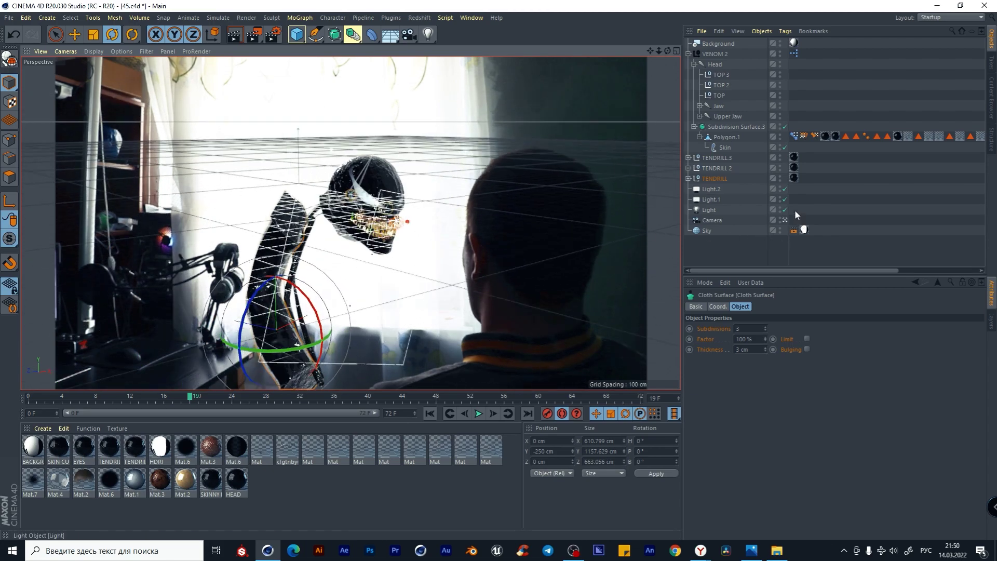
# Step: Leave the scene camera view and play back the Venom head animation
pyautogui.click(784, 220)
pyautogui.keyDown('alt'); pyautogui.moveTo(546, 227); pyautogui.dragTo(405, 239); pyautogui.keyUp('alt')
pyautogui.press('space')
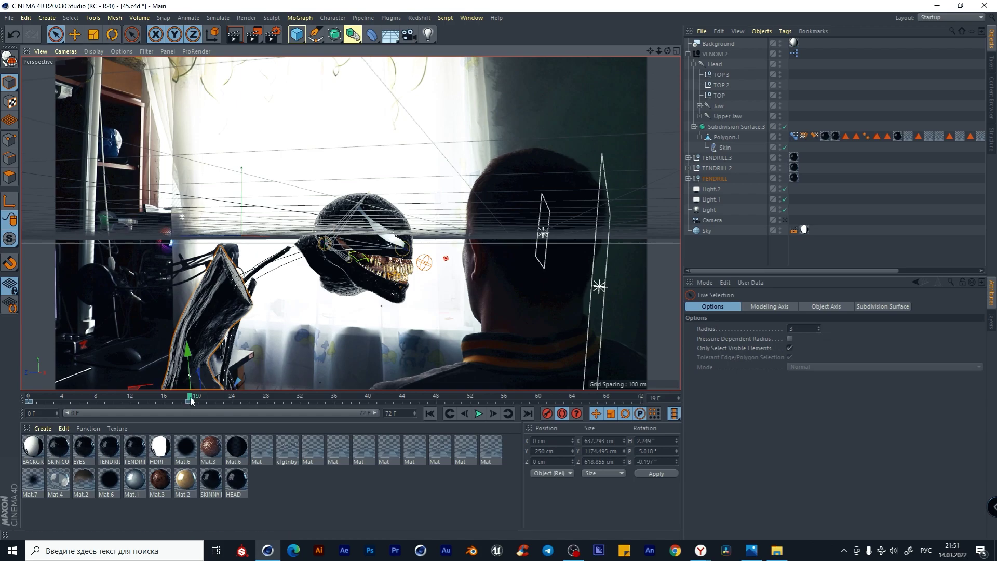
pyautogui.press('F8')
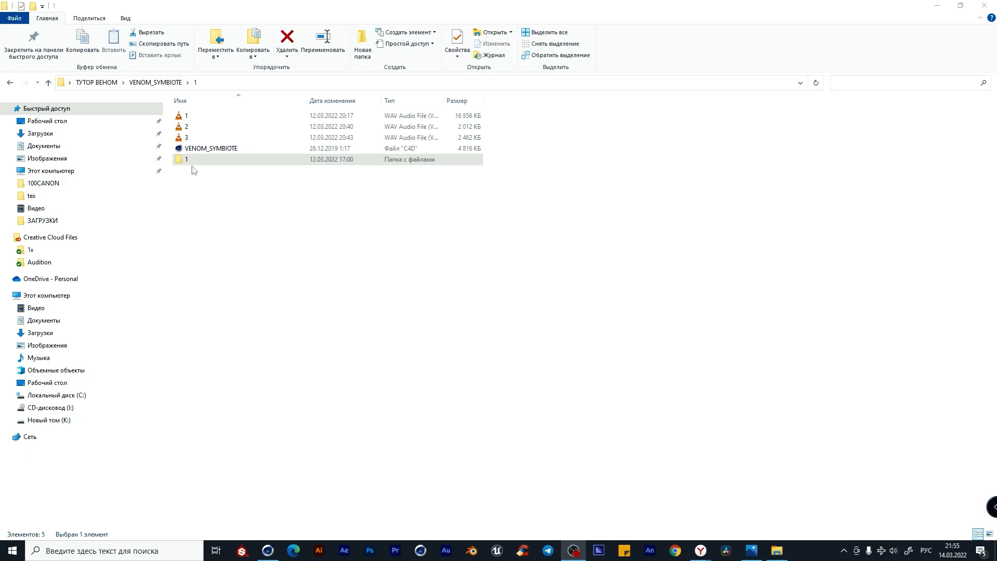
# Step: Open folder 1 then MVI_1633, and select the first frame MVI_1633_00000
pyautogui.doubleClick(207, 160)
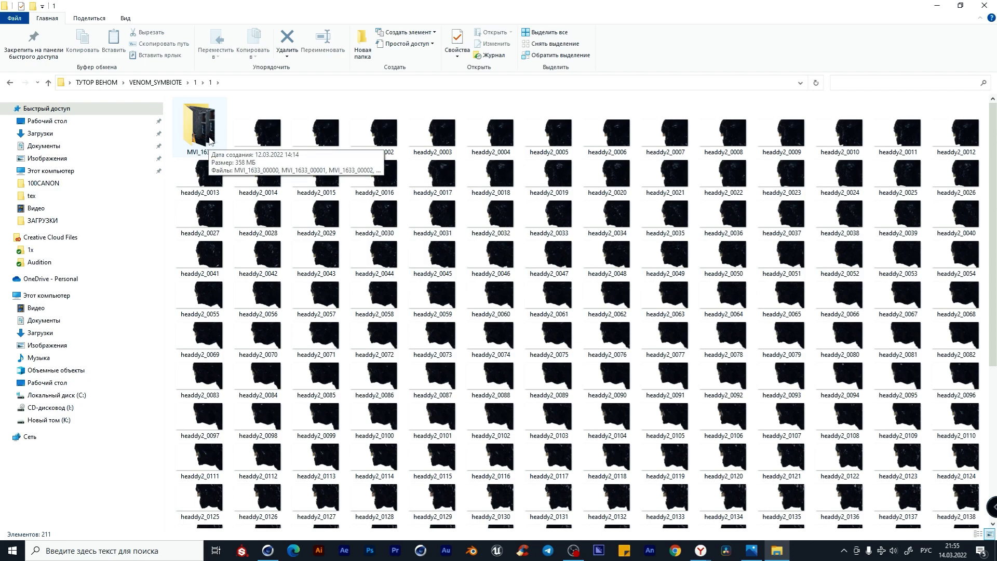
pyautogui.doubleClick(208, 138)
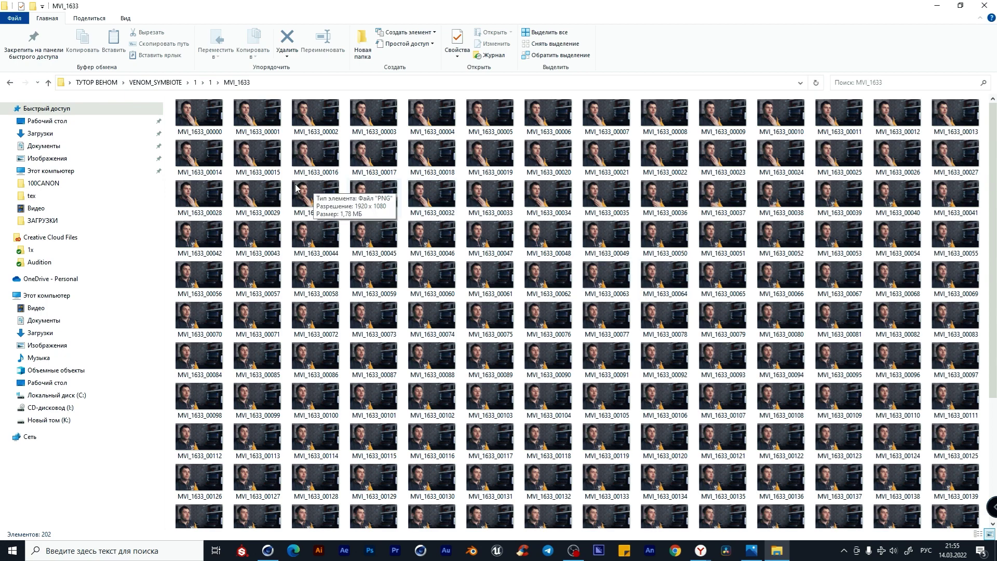
pyautogui.click(205, 122)
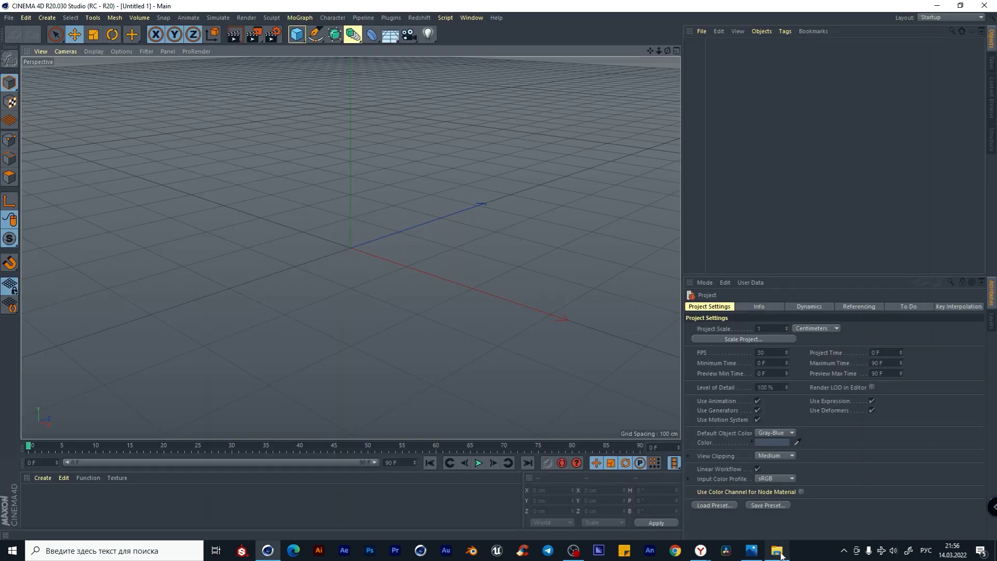
# Step: Drag VENOM_SYMBIOTE.c4d into the viewport and dismiss the missing-plugin warning
pyautogui.moveTo(779, 554)
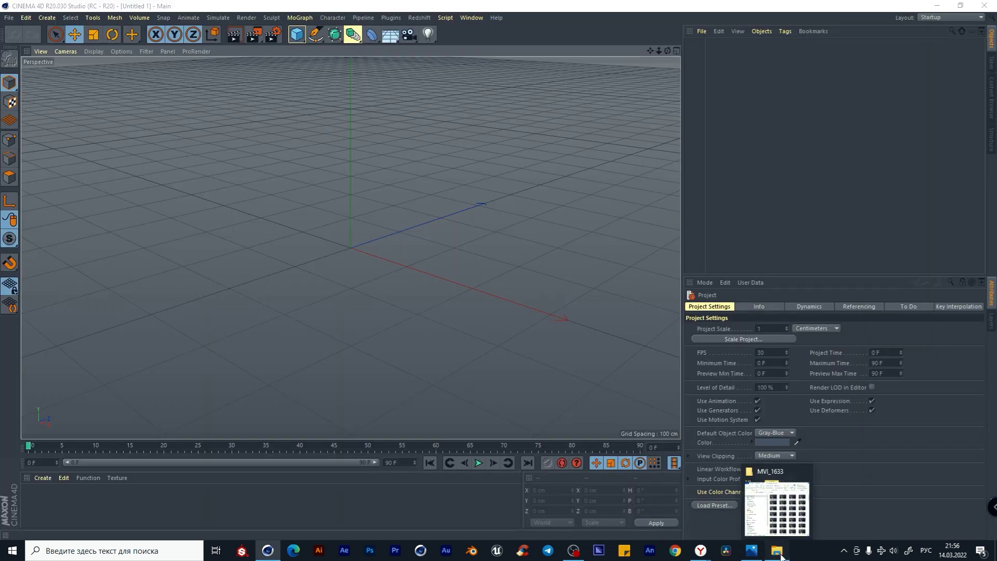
pyautogui.click(794, 504)
pyautogui.click(401, 195)
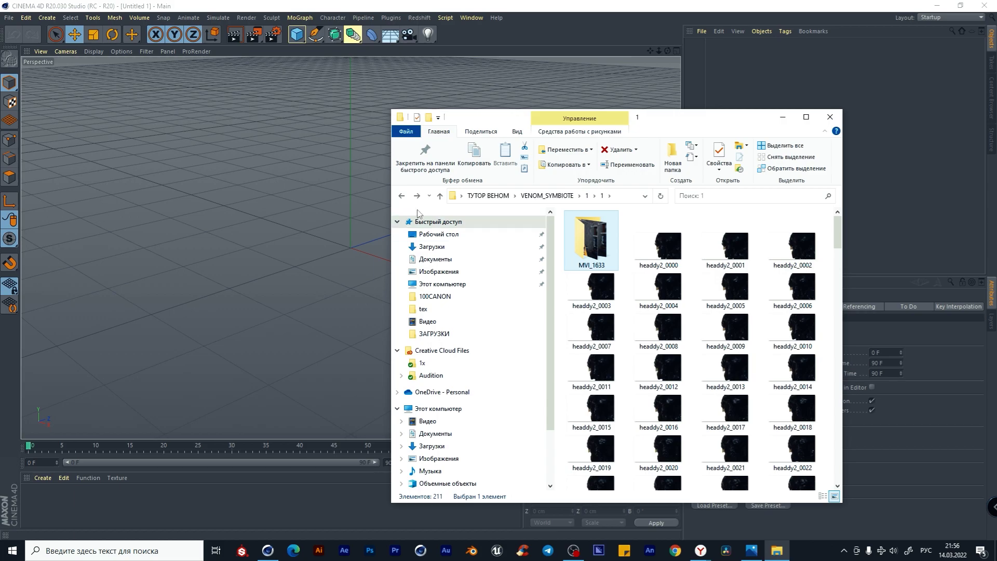
pyautogui.click(440, 195)
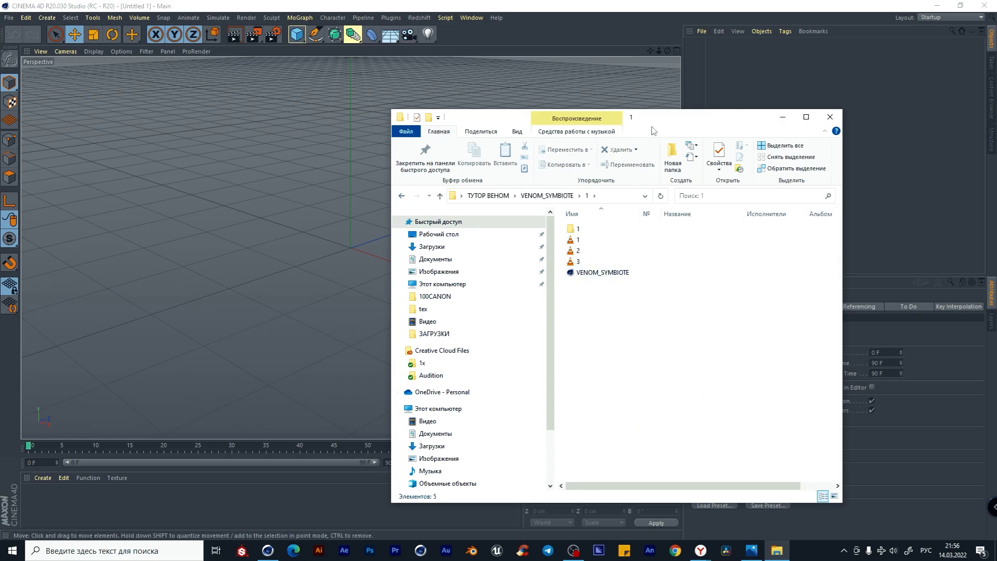
pyautogui.moveTo(602, 272); pyautogui.dragTo(329, 260)
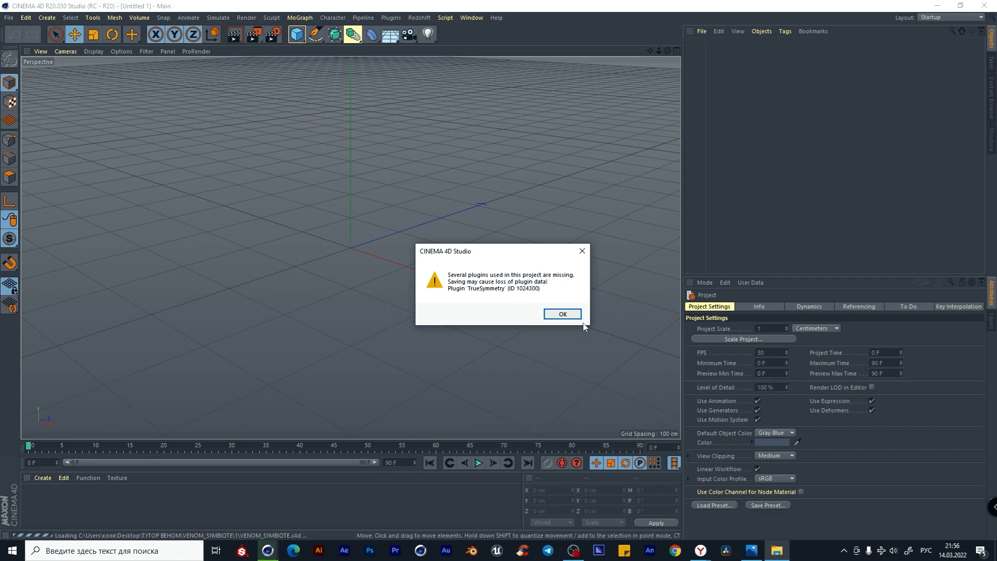
pyautogui.click(565, 314)
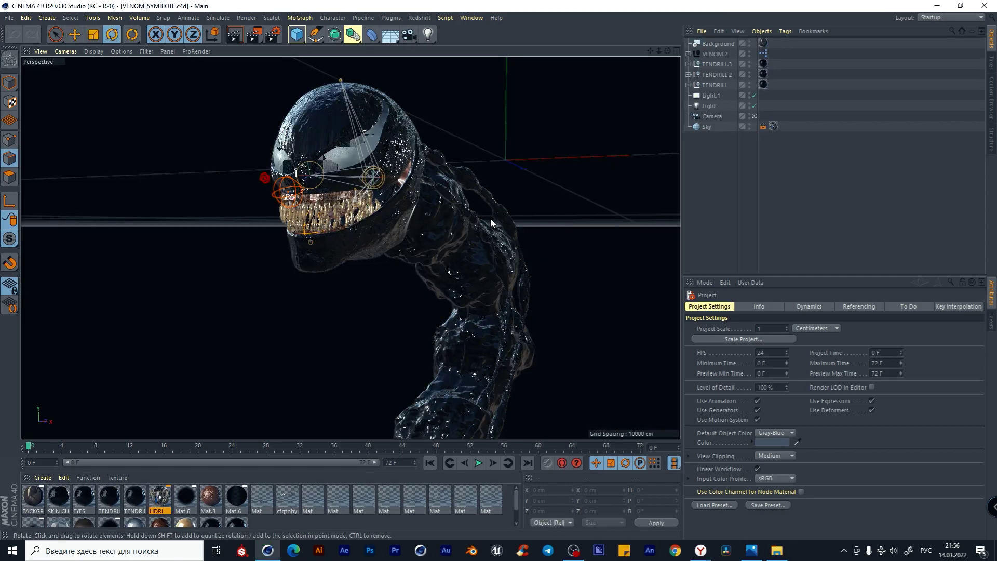
# Step: Inspect the Background, VENOM 2 and Sky objects and the BACKGROUND material
pyautogui.keyDown('alt'); pyautogui.moveTo(489, 222); pyautogui.dragTo(509, 238); pyautogui.keyUp('alt')
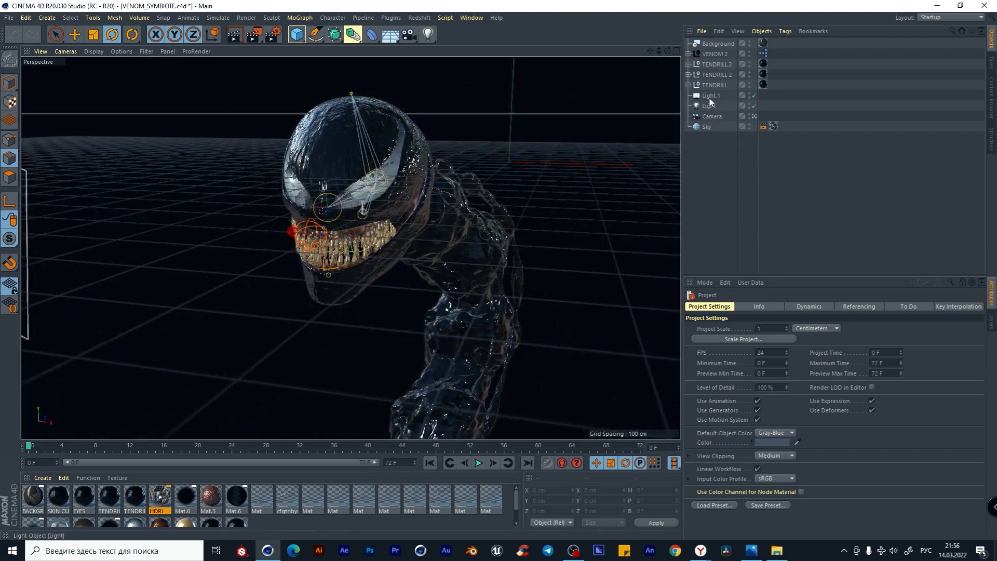
pyautogui.click(718, 45)
pyautogui.click(717, 52)
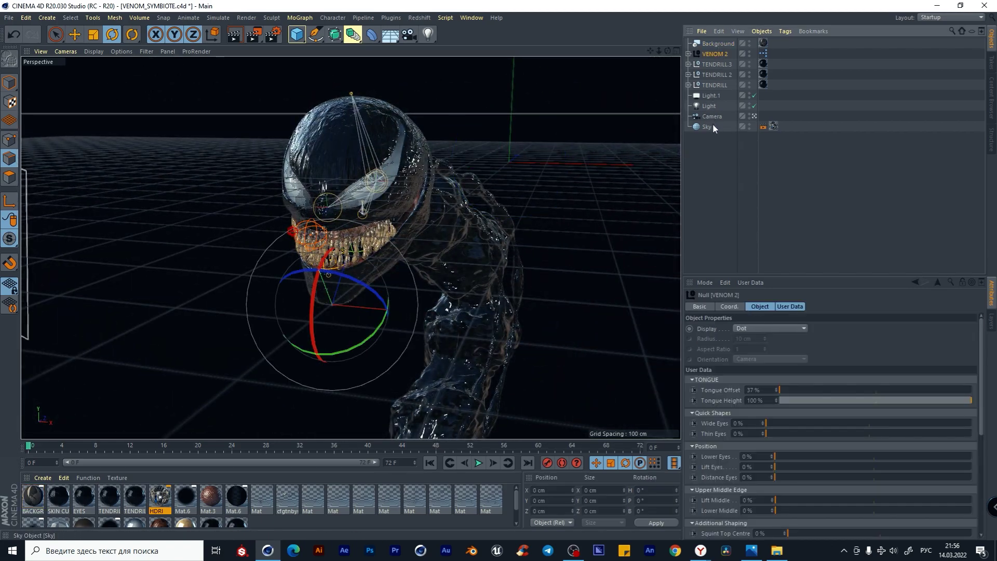
pyautogui.click(718, 43)
pyautogui.click(710, 126)
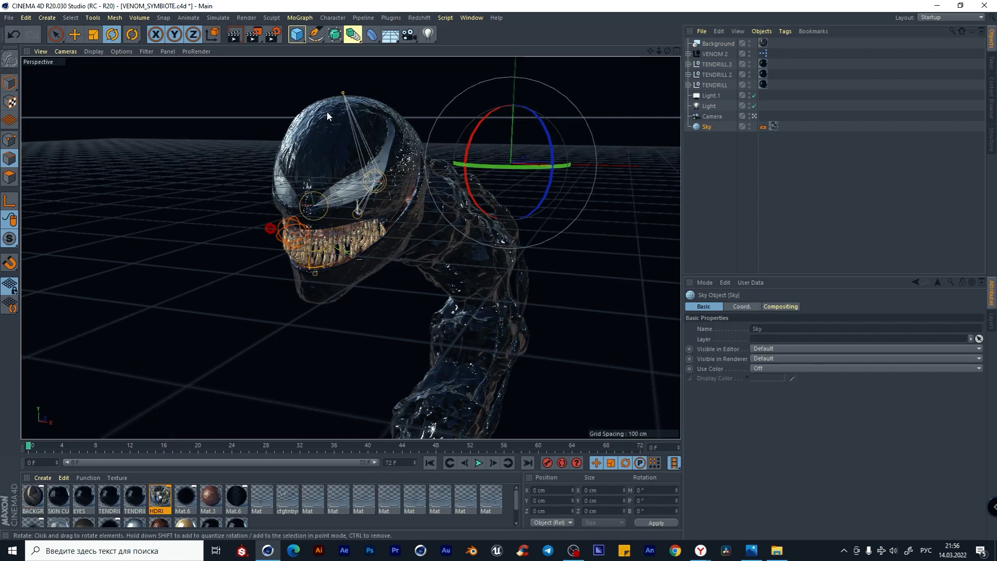
pyautogui.click(121, 51)
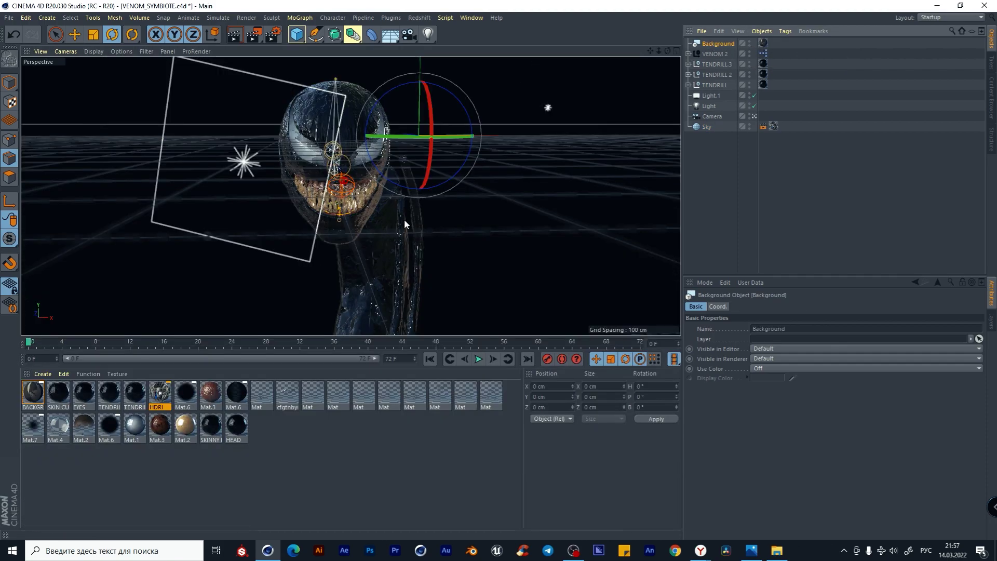
pyautogui.click(32, 394)
# Step: Create Mat.5 and load MVI_1633_00000 from the frames folder as its Color texture
pyautogui.doubleClick(293, 443)
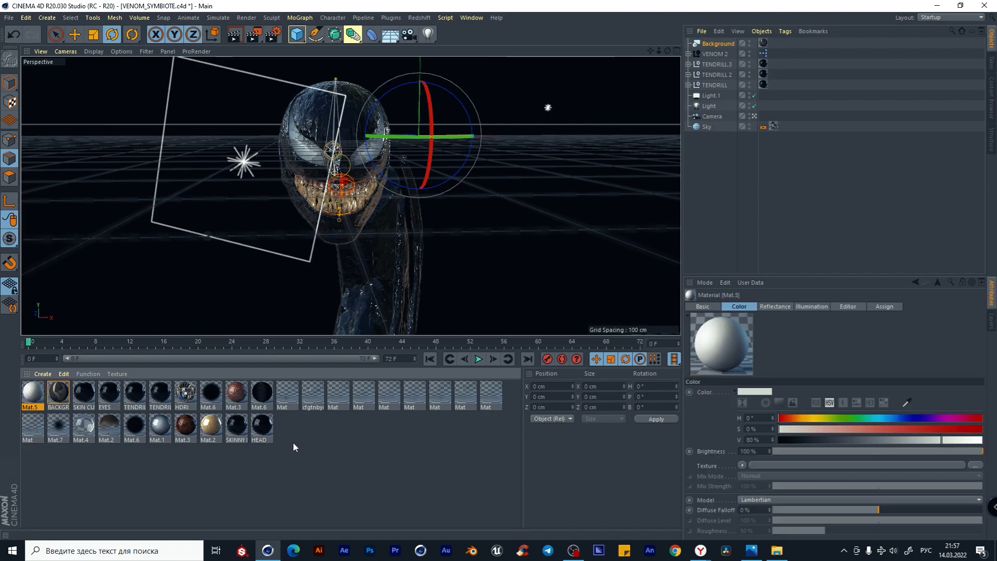
pyautogui.doubleClick(40, 399)
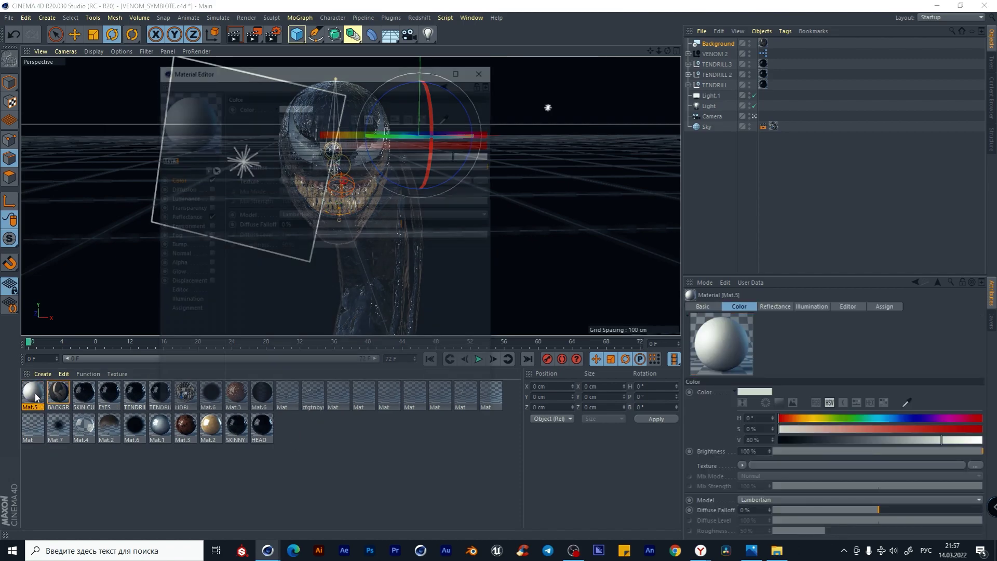
pyautogui.click(207, 217)
pyautogui.click(176, 179)
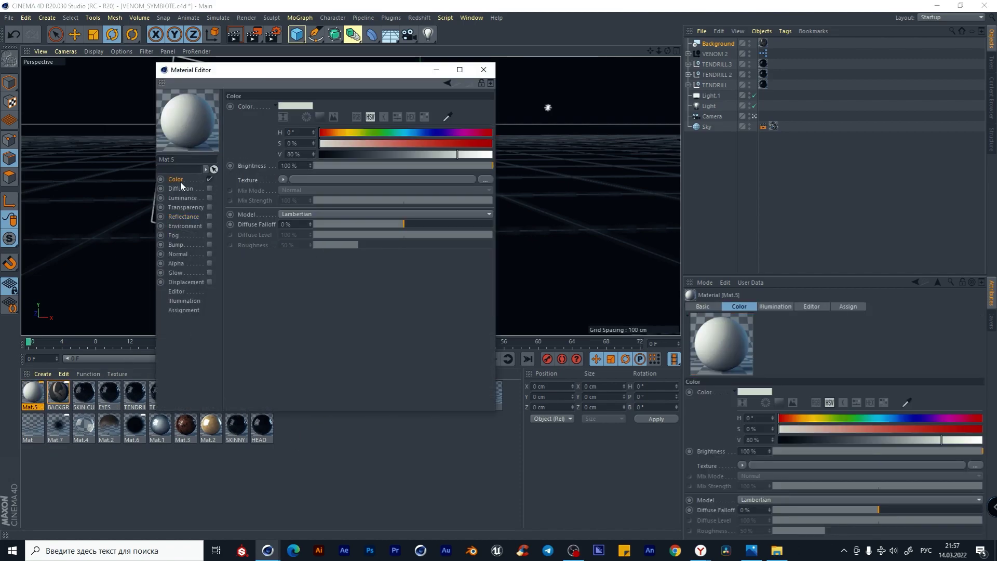
pyautogui.click(283, 180)
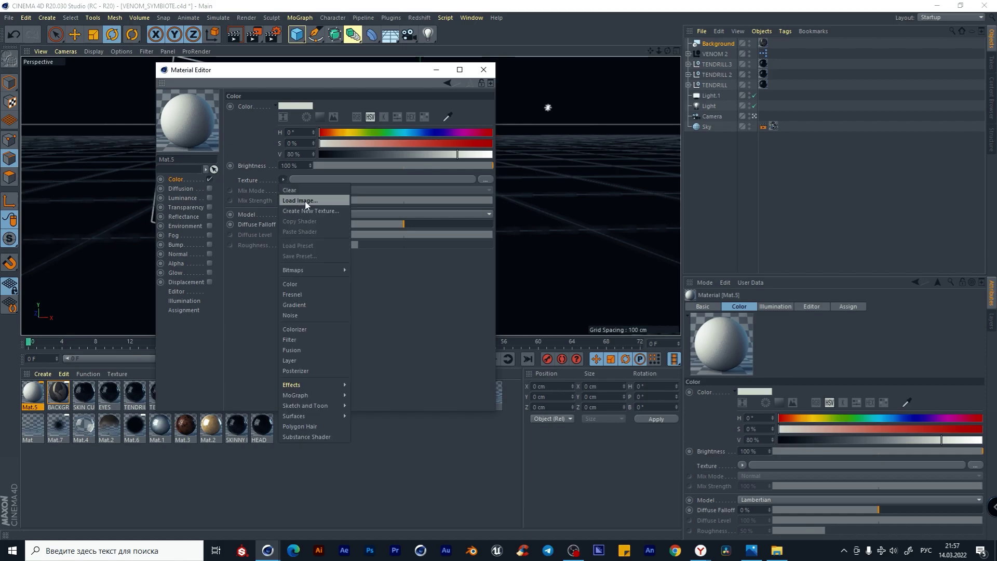
pyautogui.click(300, 201)
pyautogui.click(416, 104)
pyautogui.hotkey('ctrl', 'v')
pyautogui.press('Return')
pyautogui.doubleClick(337, 164)
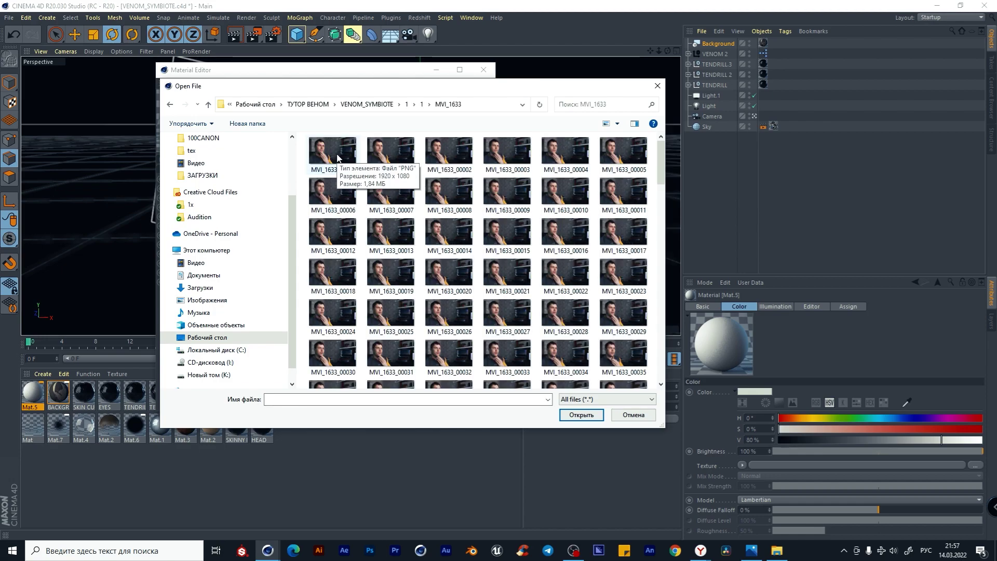
pyautogui.click(338, 158)
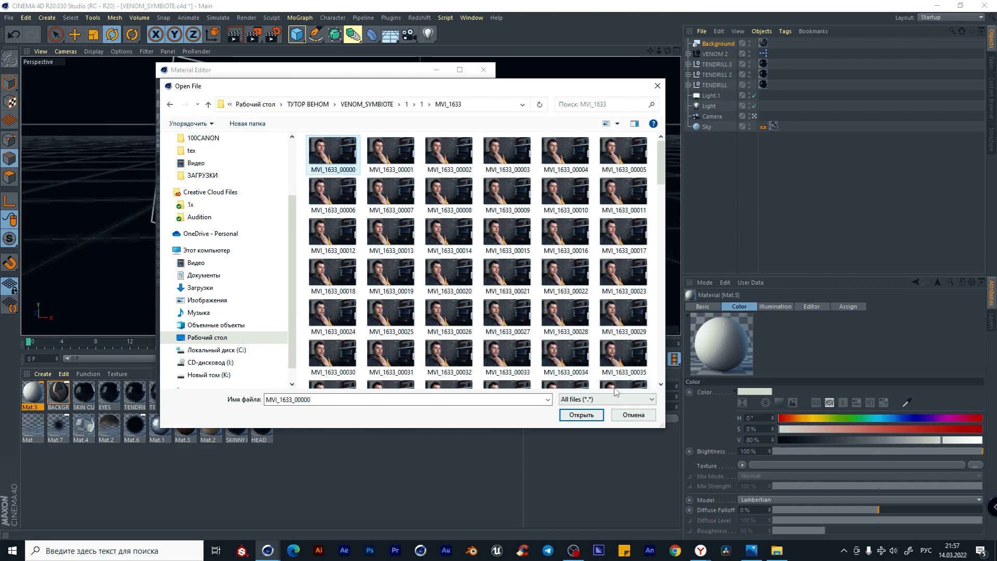
pyautogui.click(580, 415)
# Step: Set the texture's sequence animation (end frame 201, 25 fps) and enable Animate Preview
pyautogui.moveTo(307, 70); pyautogui.dragTo(389, 100)
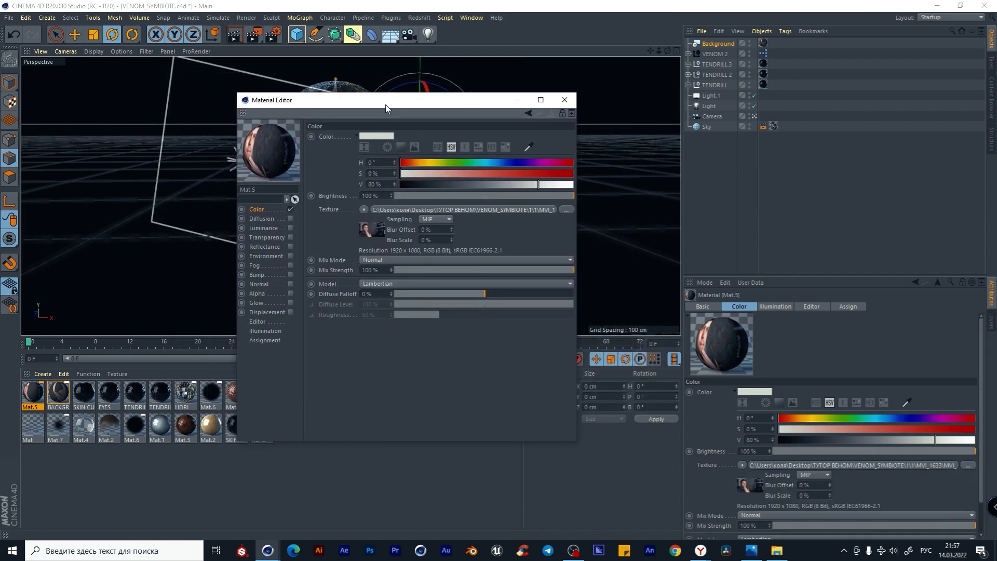
pyautogui.click(369, 229)
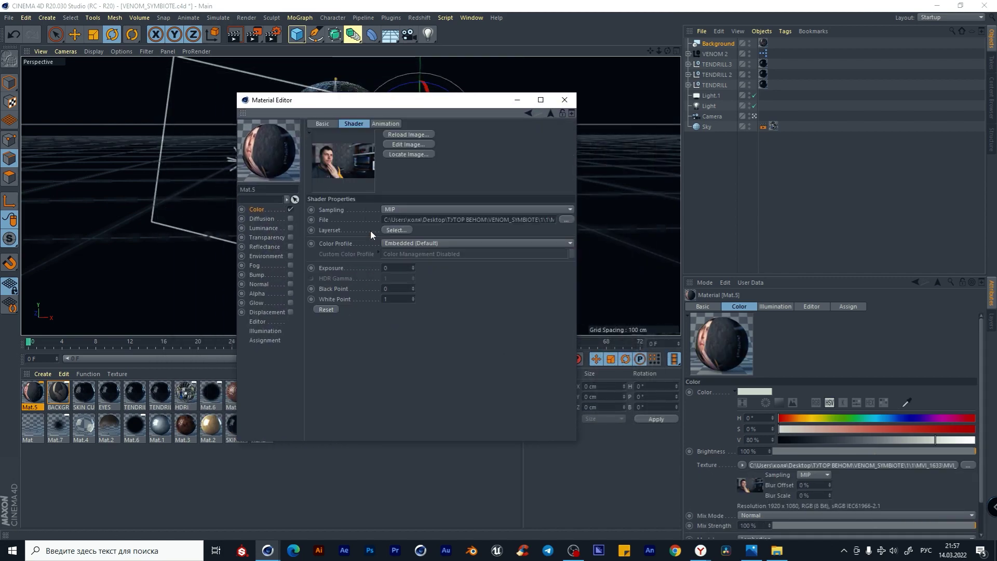
pyautogui.click(386, 124)
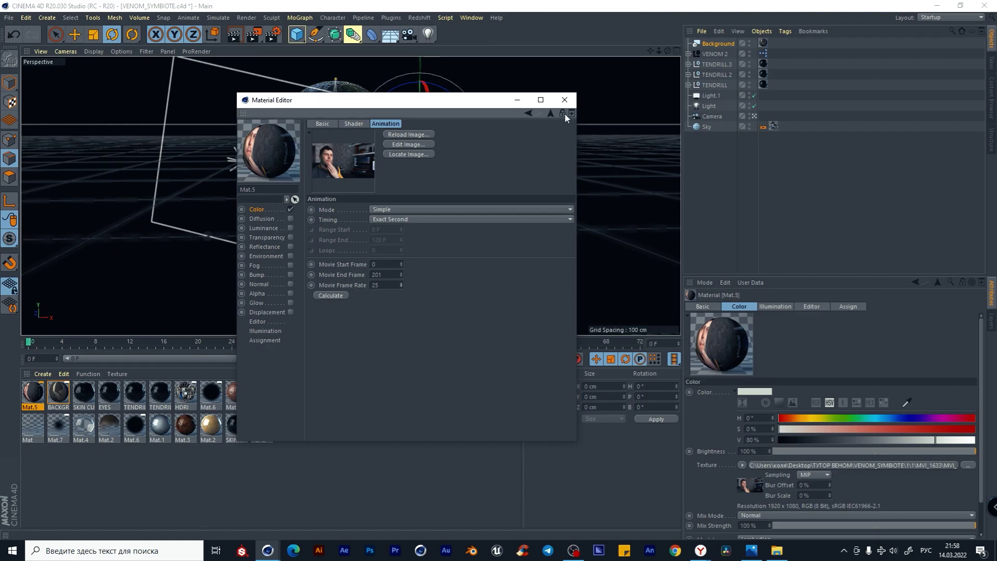
pyautogui.click(811, 306)
pyautogui.click(756, 393)
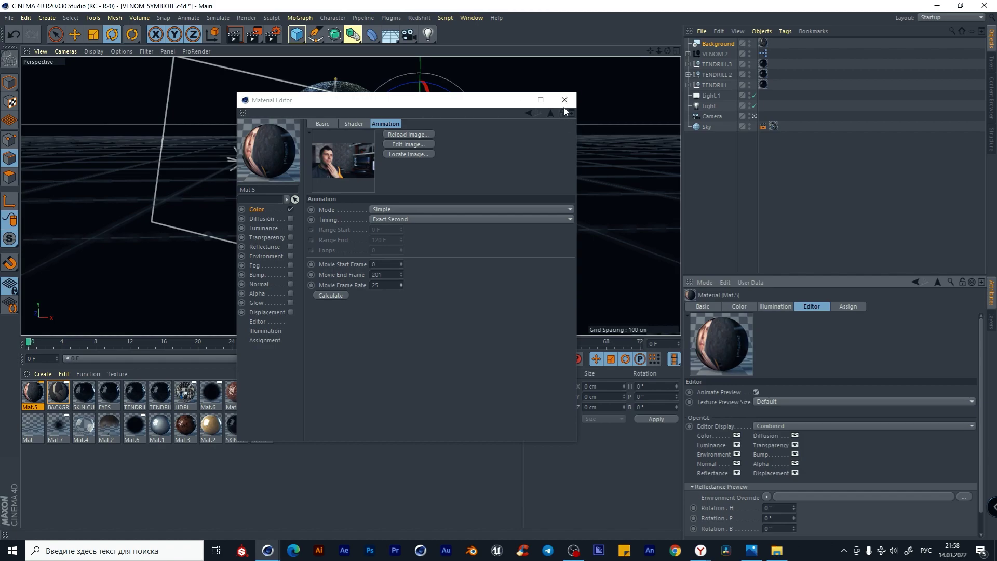
# Step: Apply Mat.5 to the Background, turn off Seen by Camera on the Sky, and play
pyautogui.click(565, 100)
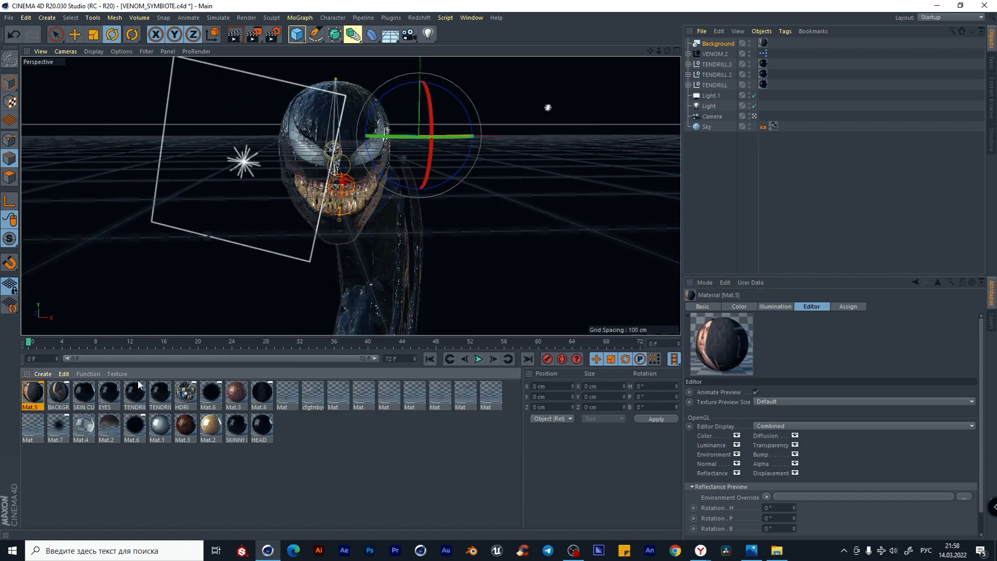
pyautogui.moveTo(110, 361); pyautogui.dragTo(764, 44)
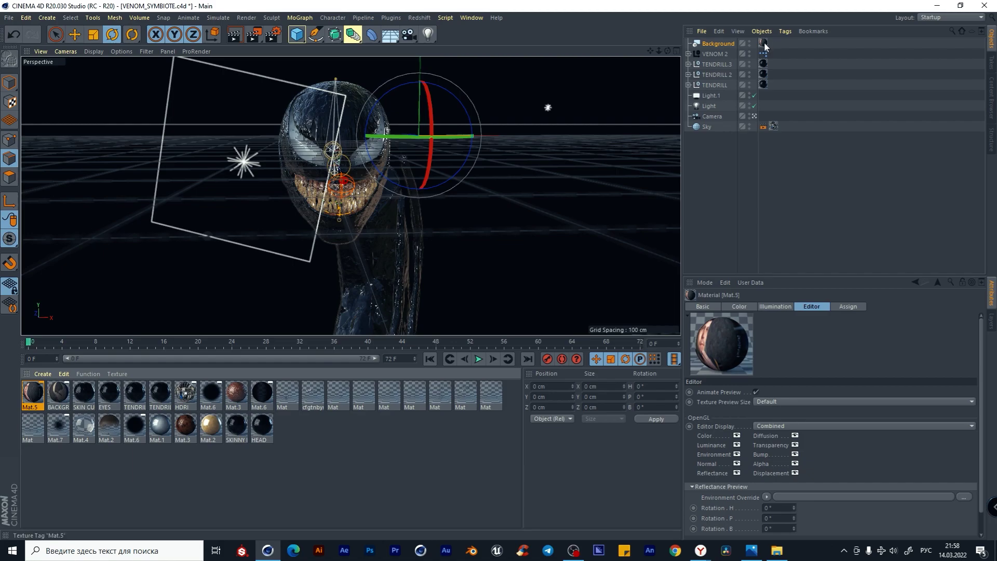
pyautogui.click(718, 129)
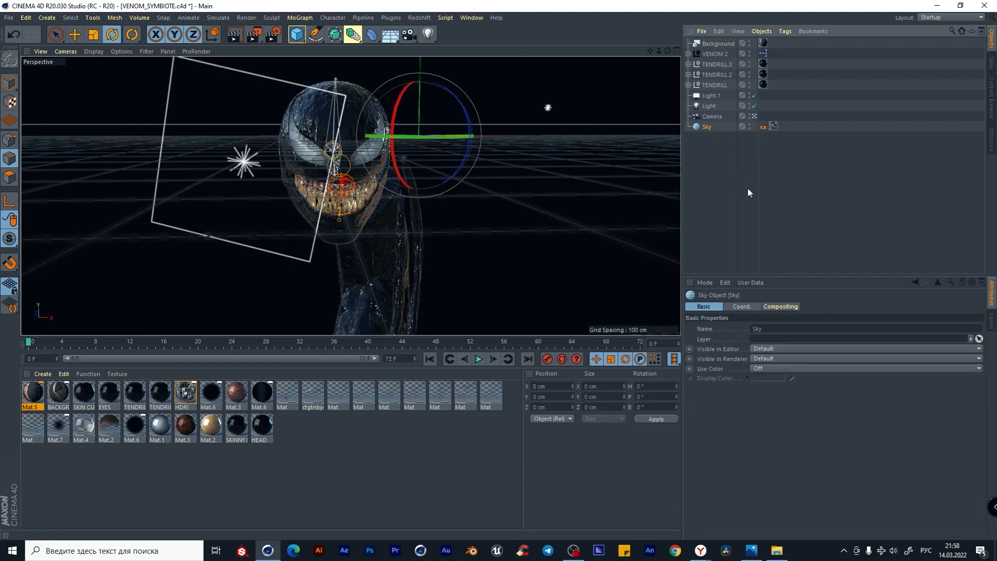
pyautogui.click(772, 126)
pyautogui.click(707, 129)
pyautogui.click(762, 126)
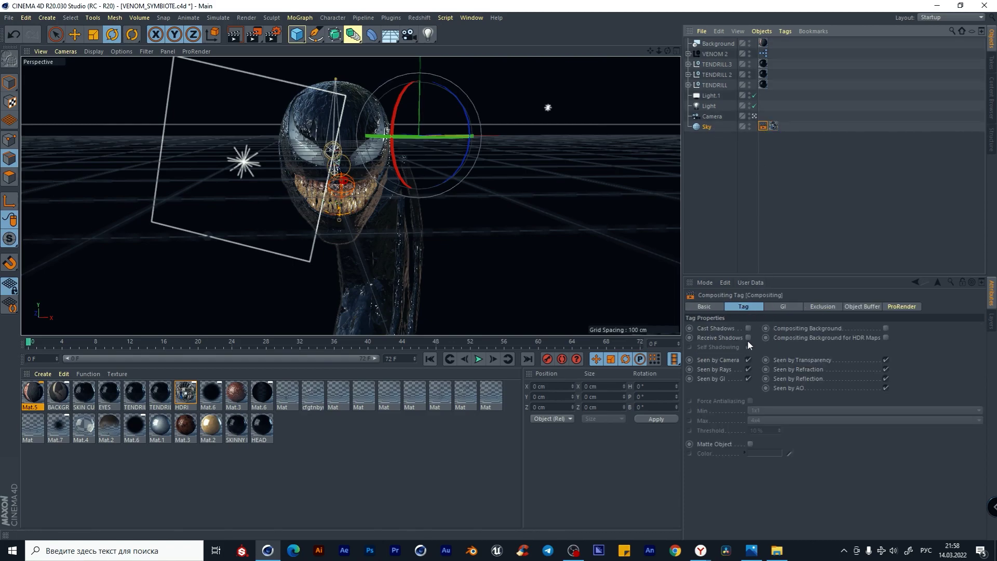
pyautogui.click(748, 359)
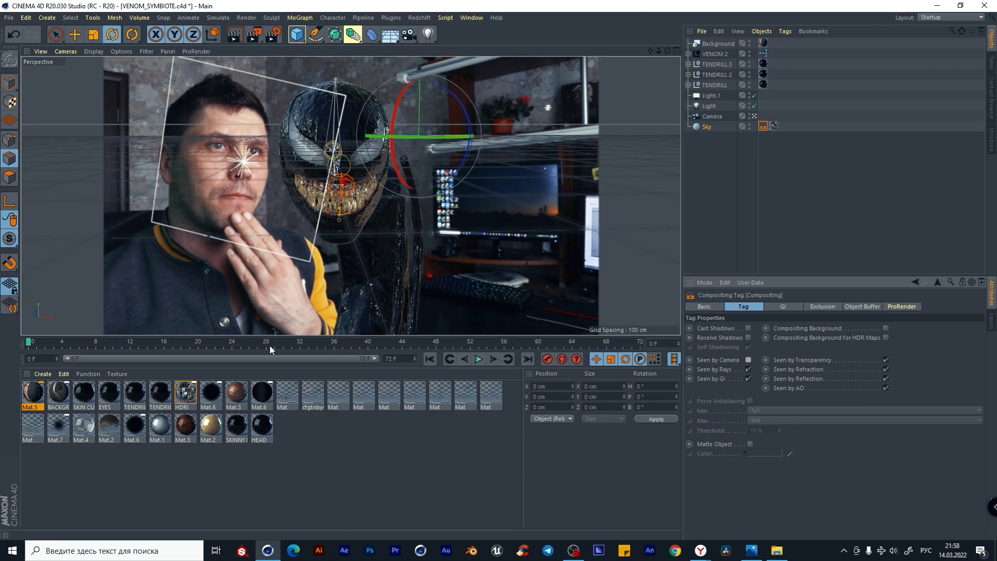
pyautogui.click(478, 360)
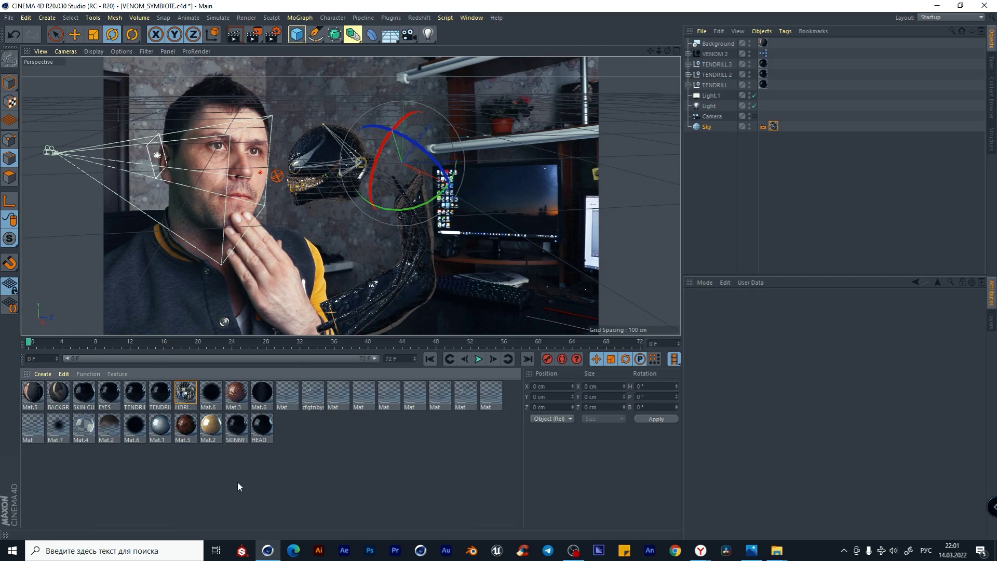
# Step: Load gothic_manor_02_4k.exr as the HDRI material's Luminance environment texture
pyautogui.doubleClick(180, 394)
pyautogui.click(286, 202)
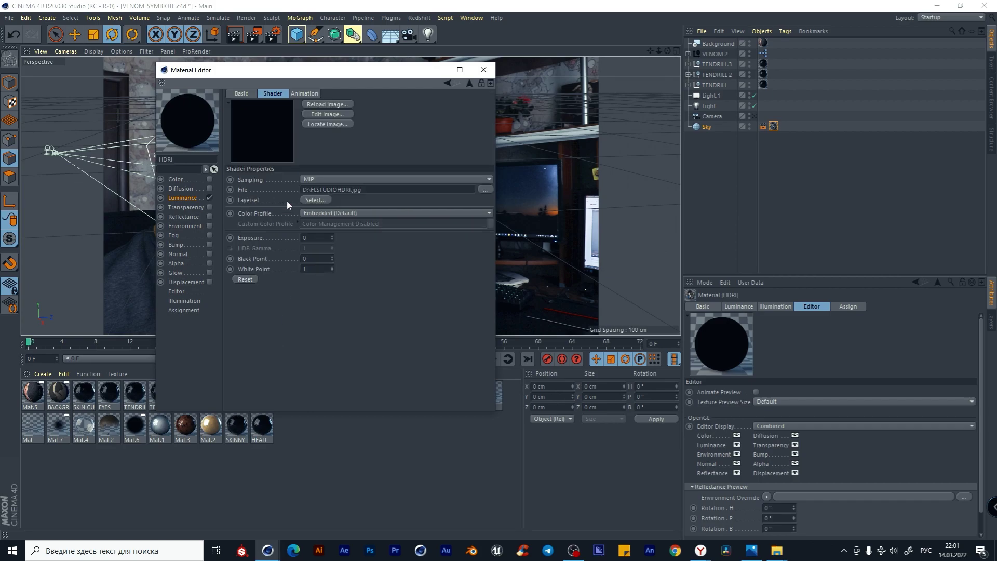
pyautogui.click(485, 189)
pyautogui.click(342, 197)
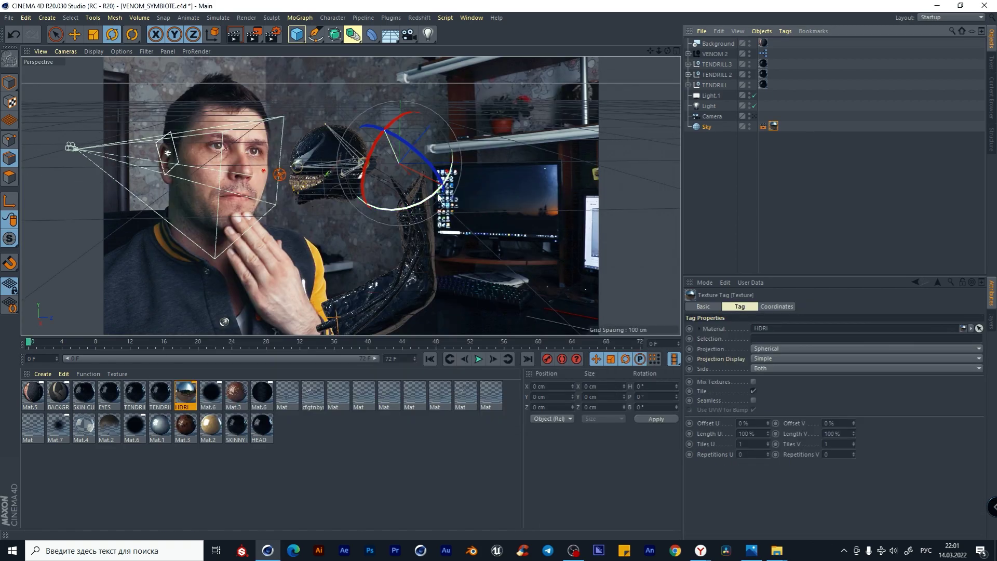
# Step: Rotate the Sky to about 103° pitch to reposition Venom's reflections
pyautogui.moveTo(441, 182); pyautogui.dragTo(534, 208)
pyautogui.moveTo(448, 207); pyautogui.dragTo(503, 195)
pyautogui.moveTo(458, 140); pyautogui.dragTo(475, 184)
pyautogui.click(712, 117)
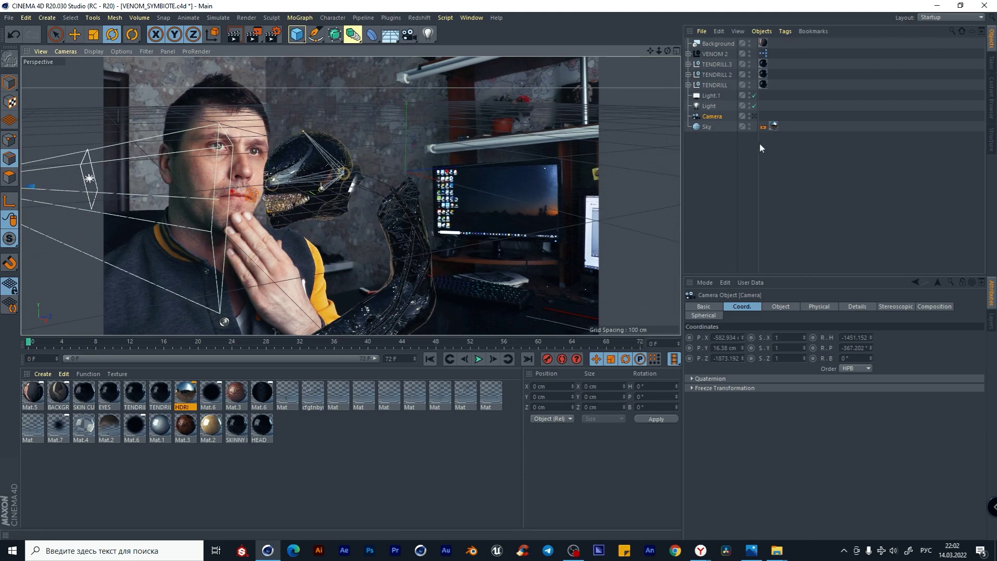
# Step: Look through the scene camera and tilt the view to reframe the head
pyautogui.click(754, 117)
pyautogui.click(754, 116)
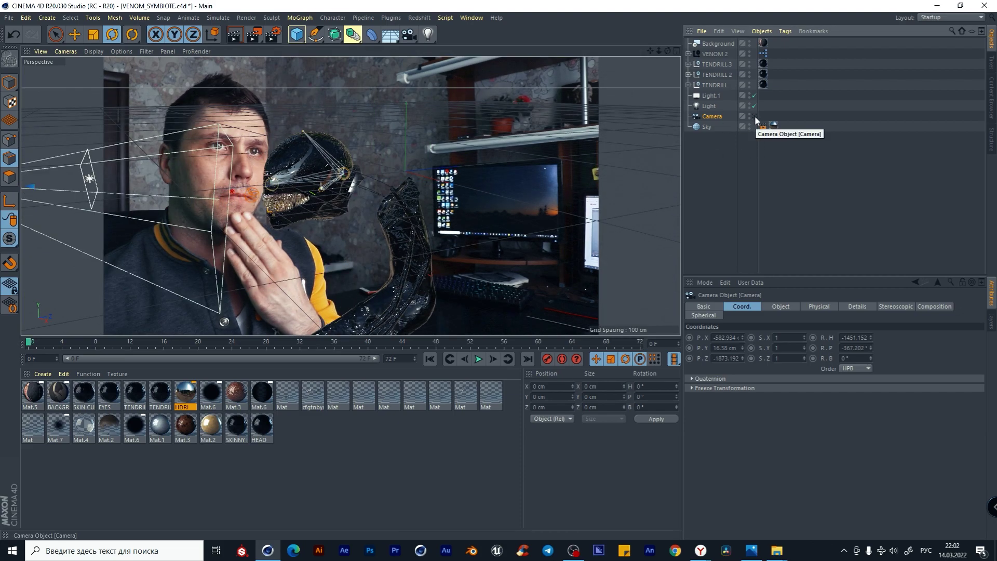
pyautogui.click(754, 116)
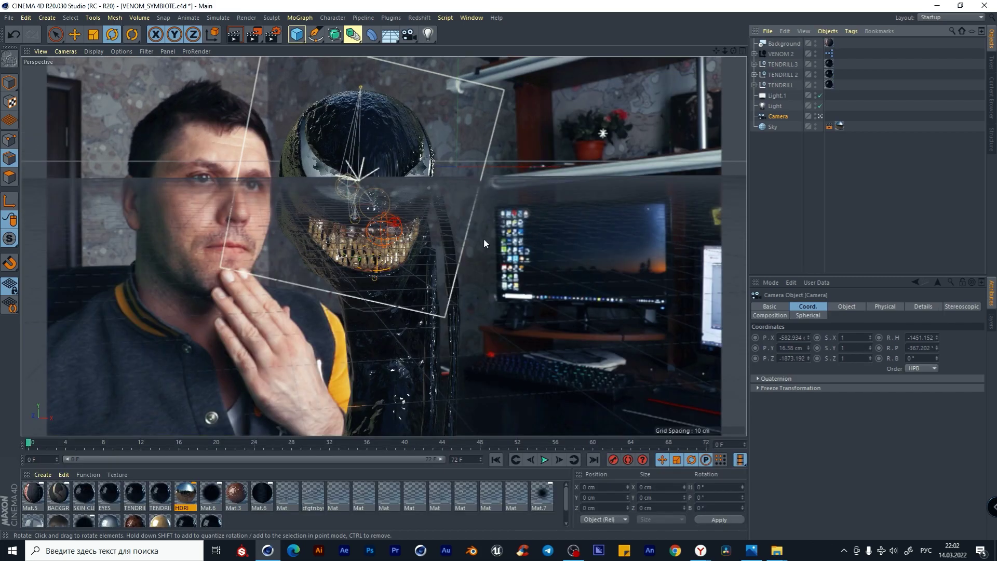
pyautogui.scroll(-2, 484, 243)
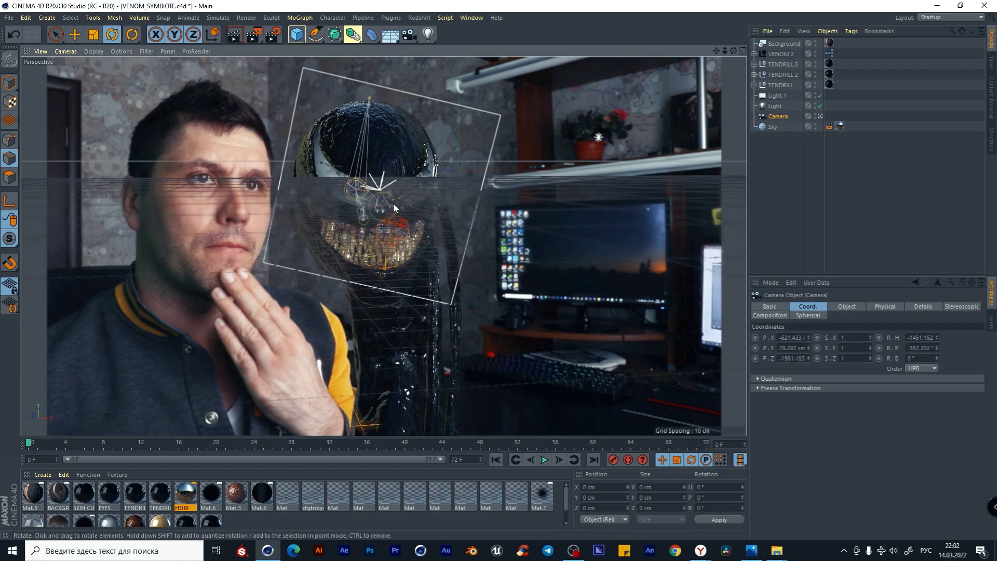
pyautogui.keyDown('alt'); pyautogui.moveTo(382, 244); pyautogui.dragTo(495, 230); pyautogui.keyUp('alt')
# Step: Rotate VENOM 2 to about H -42°, P 24.3°, B 6.65° to face the man
pyautogui.scroll(-5, 495, 229)
pyautogui.scroll(-5, 495, 230)
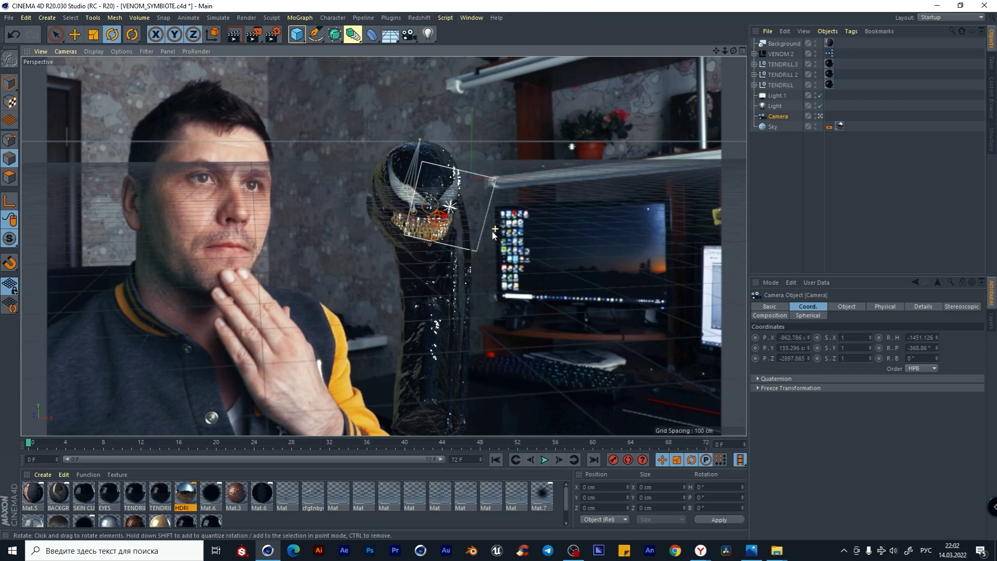
pyautogui.click(780, 54)
pyautogui.moveTo(581, 284); pyautogui.dragTo(407, 121)
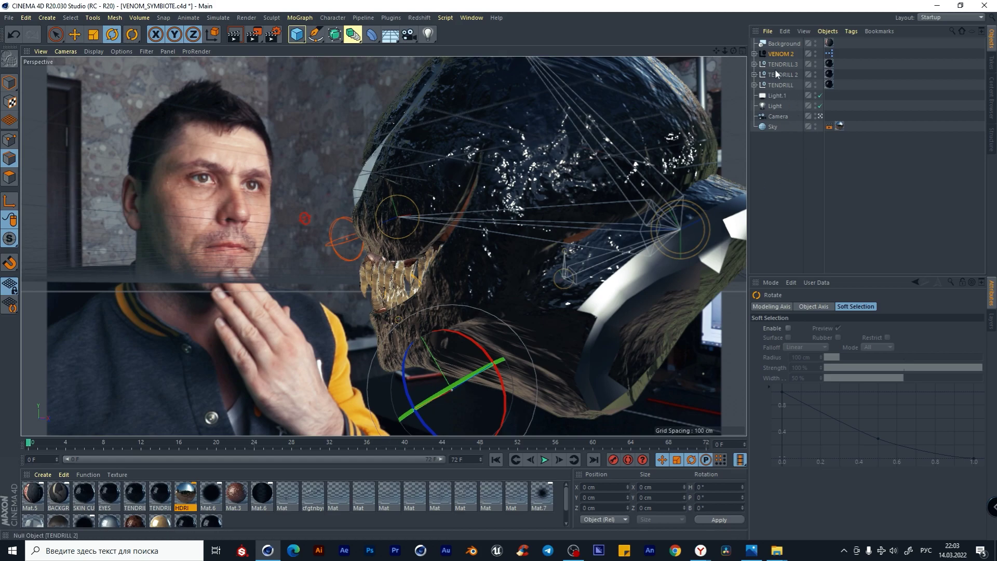
# Step: Expand VENOM 2, select the Jaw joint and tilt it slightly with Rotate in Model mode
pyautogui.click(754, 53)
pyautogui.click(784, 106)
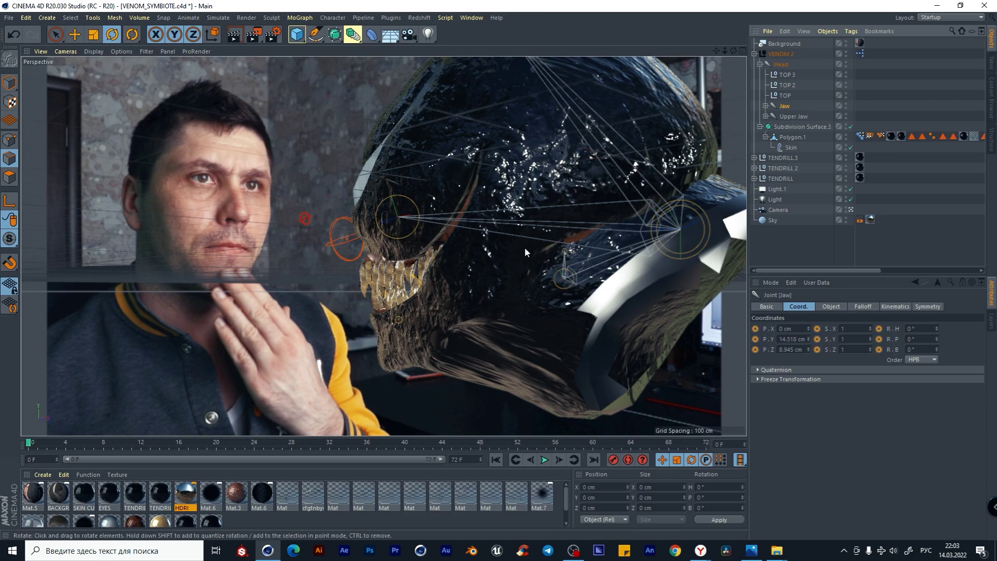
pyautogui.click(114, 35)
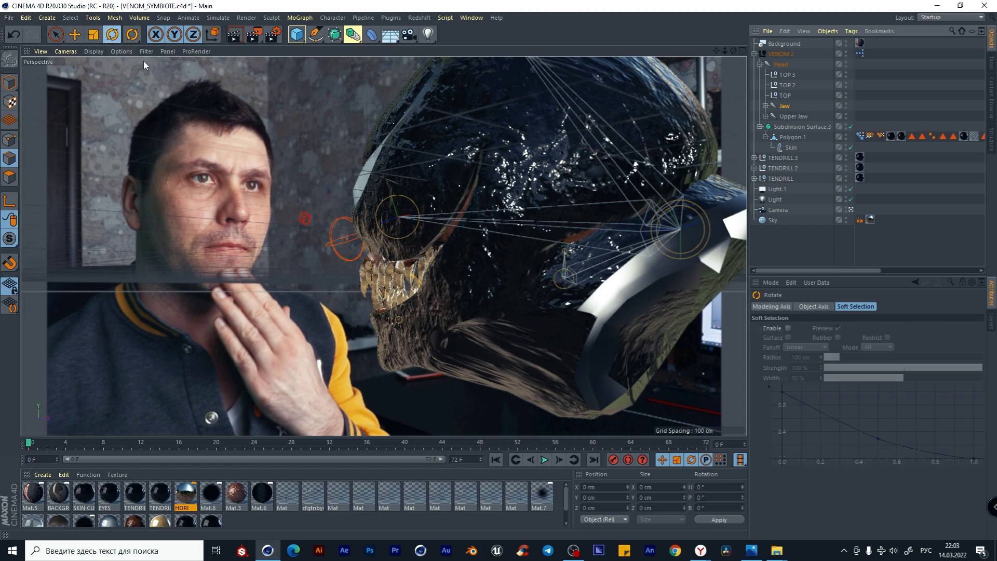
pyautogui.click(9, 82)
pyautogui.moveTo(606, 193); pyautogui.dragTo(606, 185)
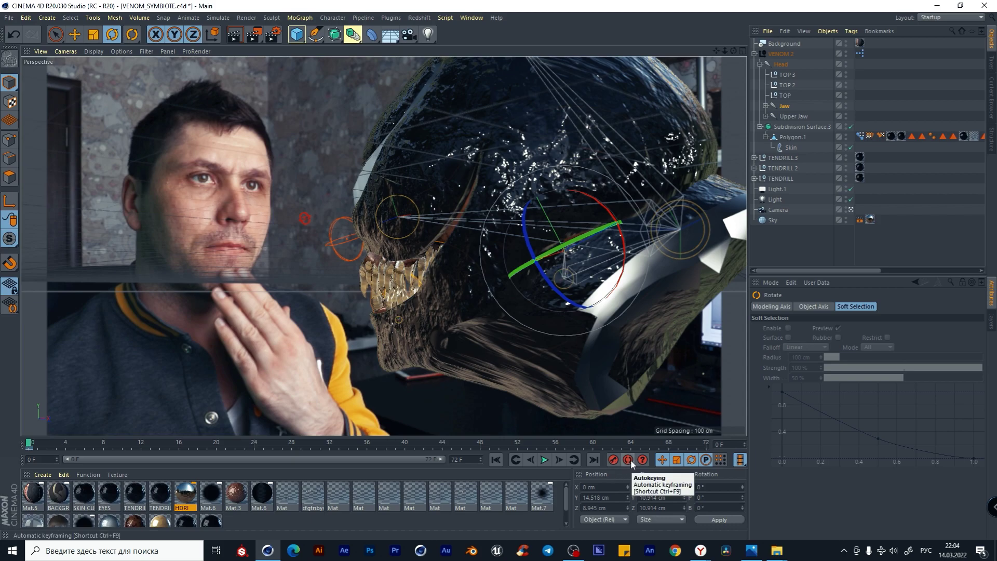
# Step: Enable Autokeying, key the jaw closing at frame 7, and preview the playback
pyautogui.click(629, 460)
pyautogui.moveTo(39, 446); pyautogui.dragTo(93, 443)
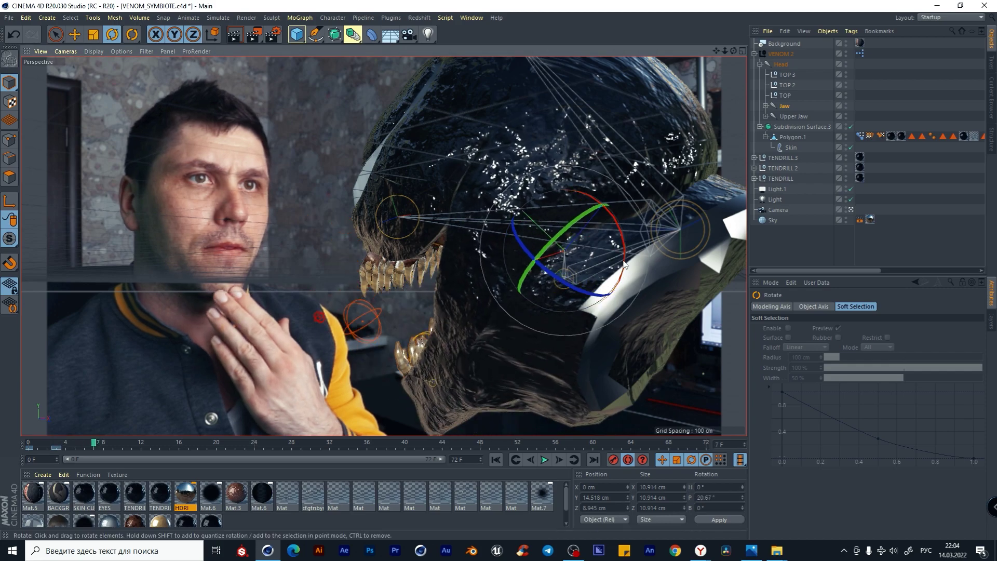
pyautogui.moveTo(625, 256); pyautogui.dragTo(621, 281)
pyautogui.moveTo(93, 447); pyautogui.dragTo(194, 452)
pyautogui.press('F8')
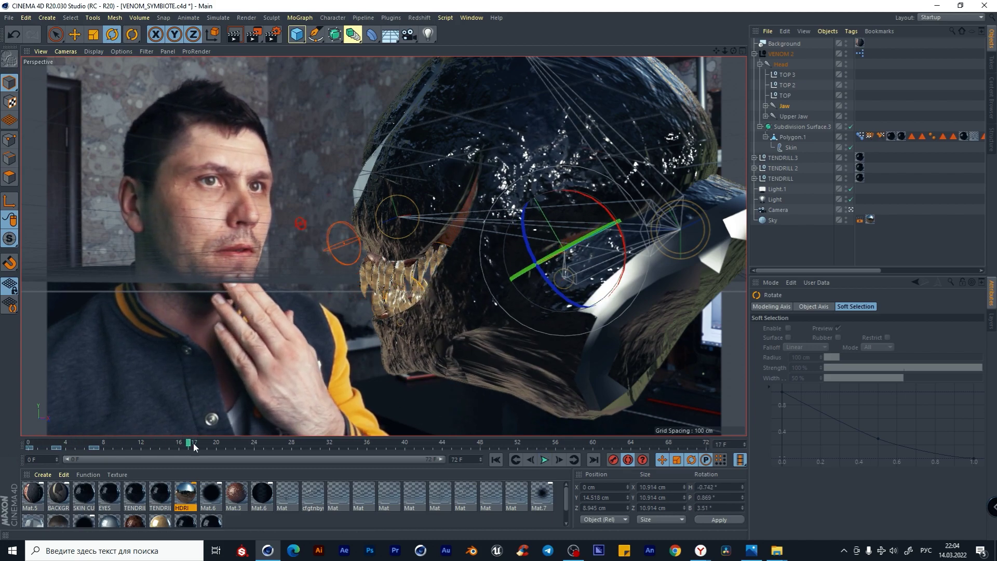
pyautogui.press('F8')
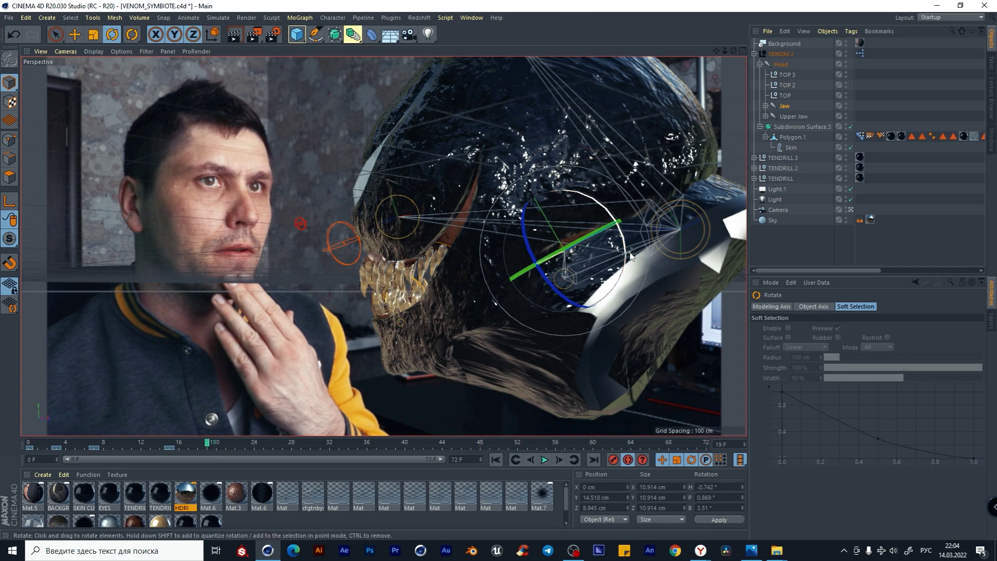
# Step: Key the jaw opening wider at frame 63 and closing at frame 72, then select all keys
pyautogui.click(234, 444)
pyautogui.moveTo(234, 443); pyautogui.dragTo(414, 444)
pyautogui.press('F8')
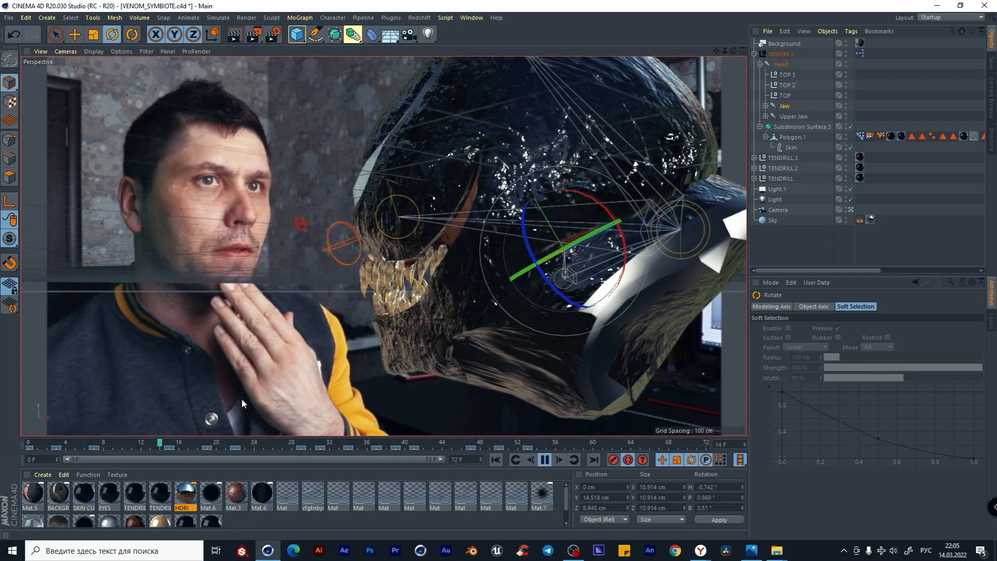
pyautogui.moveTo(627, 269); pyautogui.dragTo(629, 257)
pyautogui.moveTo(625, 268); pyautogui.dragTo(625, 285)
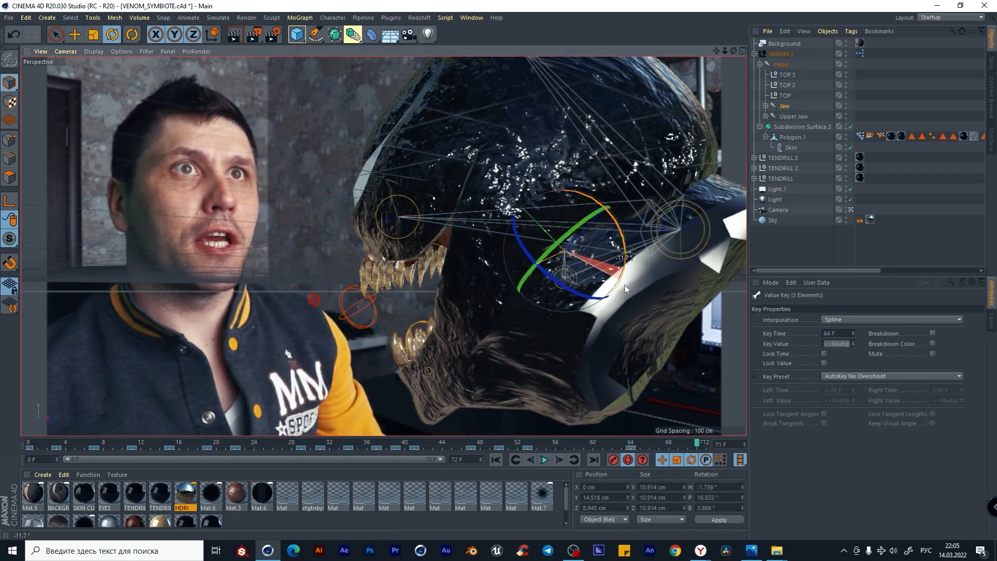
pyautogui.click(706, 444)
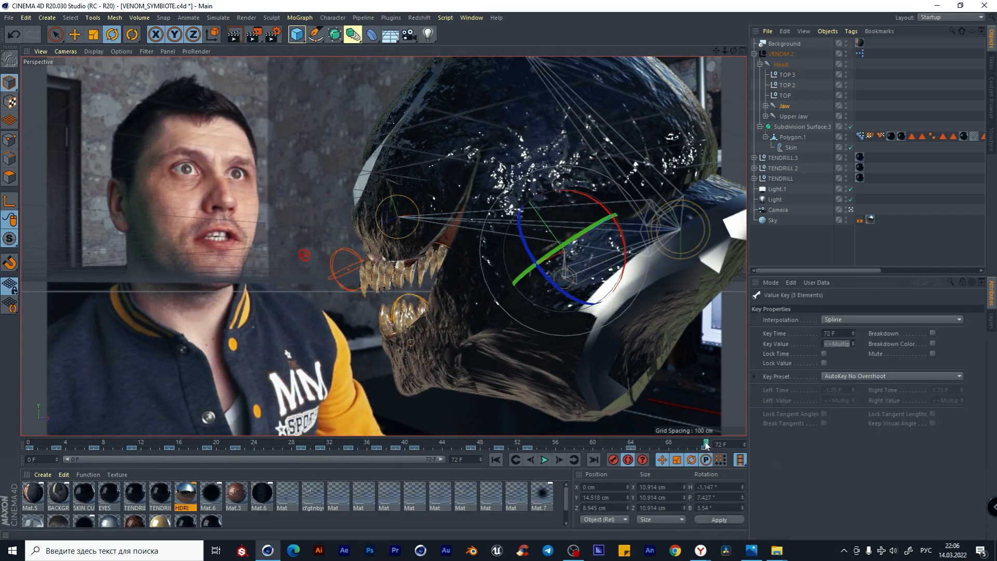
pyautogui.hotkey('ctrl', 'a')
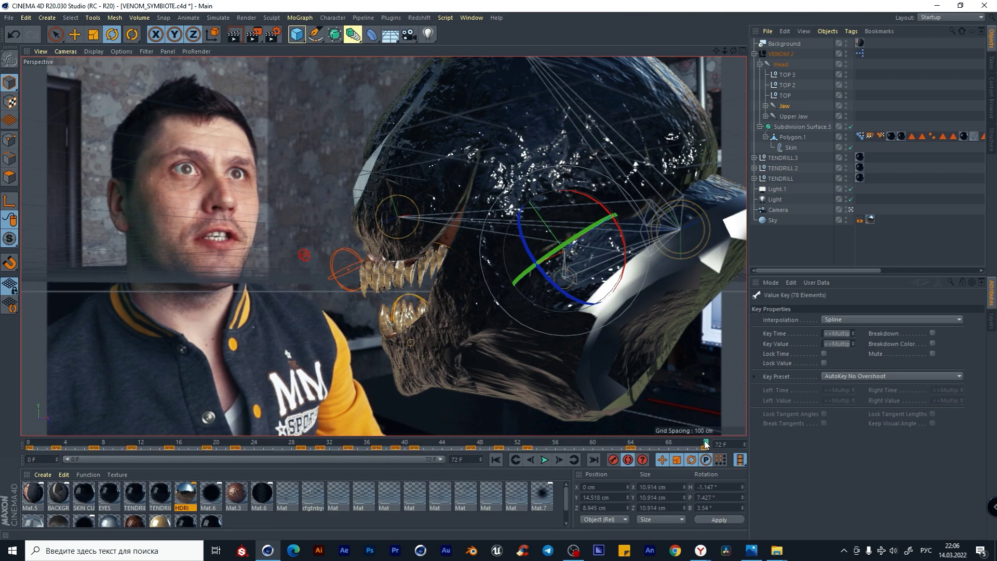
# Step: Set all jaw keyframes to Soft spline interpolation and review the smoothed motion
pyautogui.rightClick(496, 450)
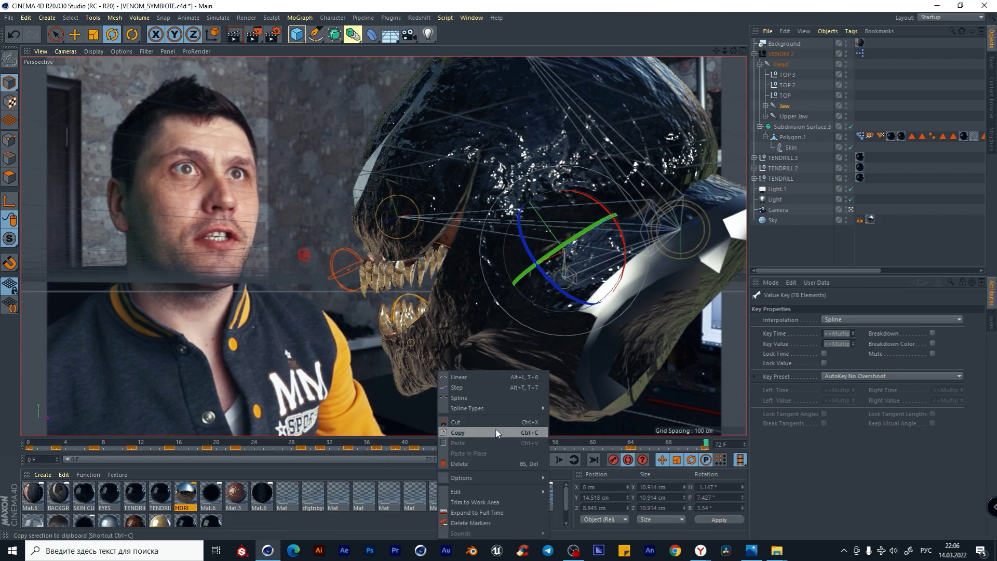
pyautogui.moveTo(498, 413)
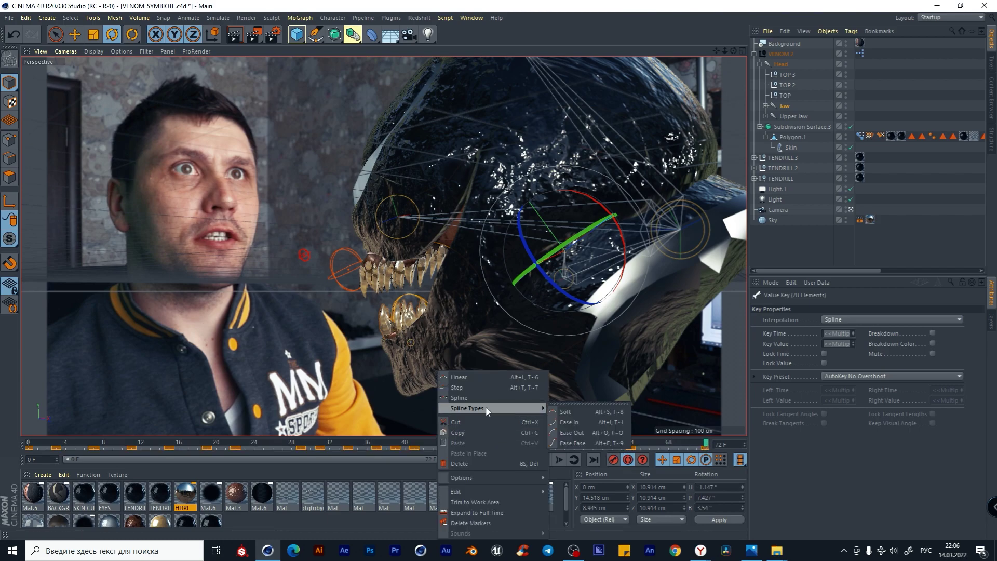
pyautogui.click(567, 417)
pyautogui.press('F8')
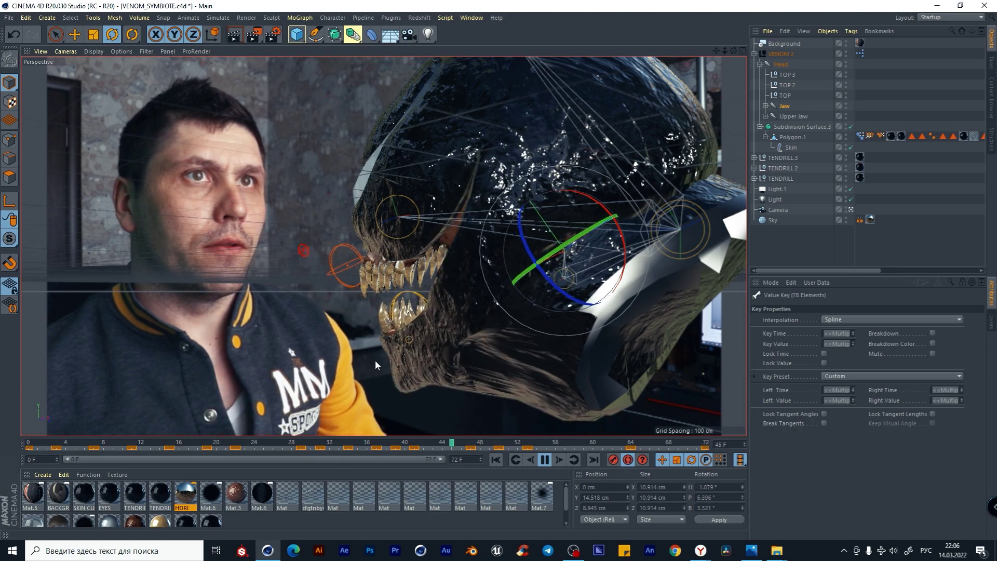
pyautogui.press('F8')
pyautogui.moveTo(621, 445); pyautogui.dragTo(699, 450)
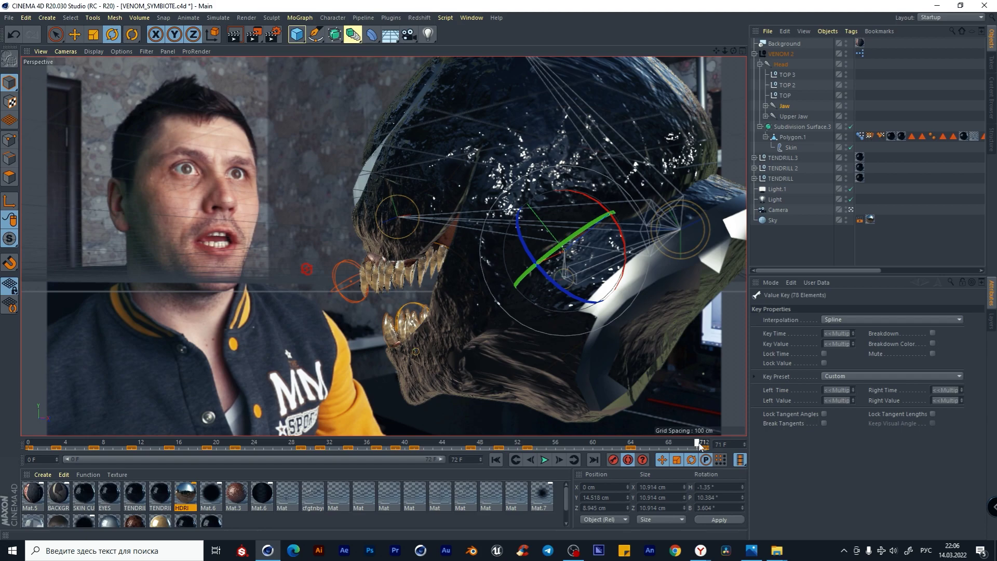
pyautogui.moveTo(699, 448); pyautogui.dragTo(454, 444)
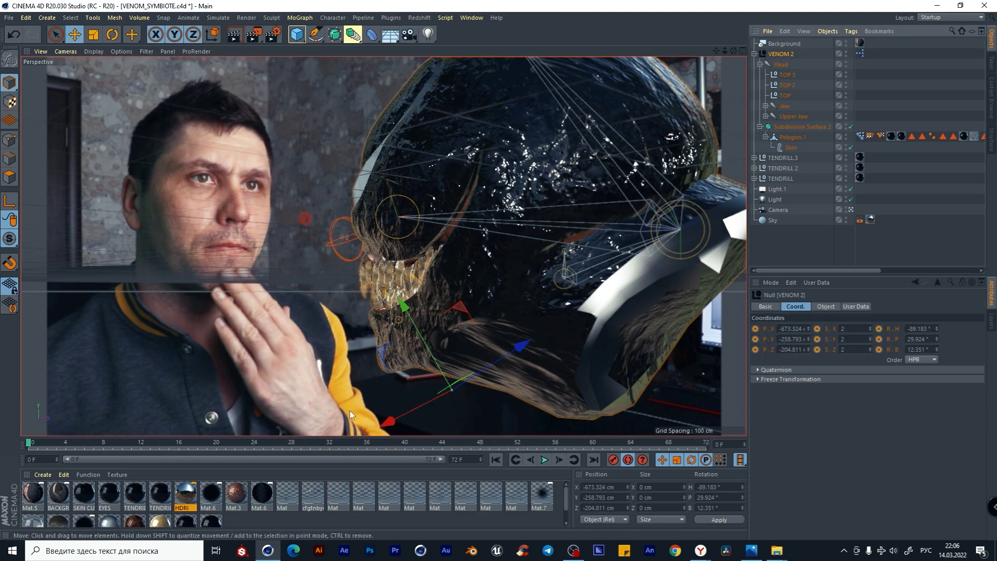
# Step: Nudge the VENOM 2 head's position, preview it, and show its User Data controls
pyautogui.moveTo(525, 346); pyautogui.dragTo(495, 350)
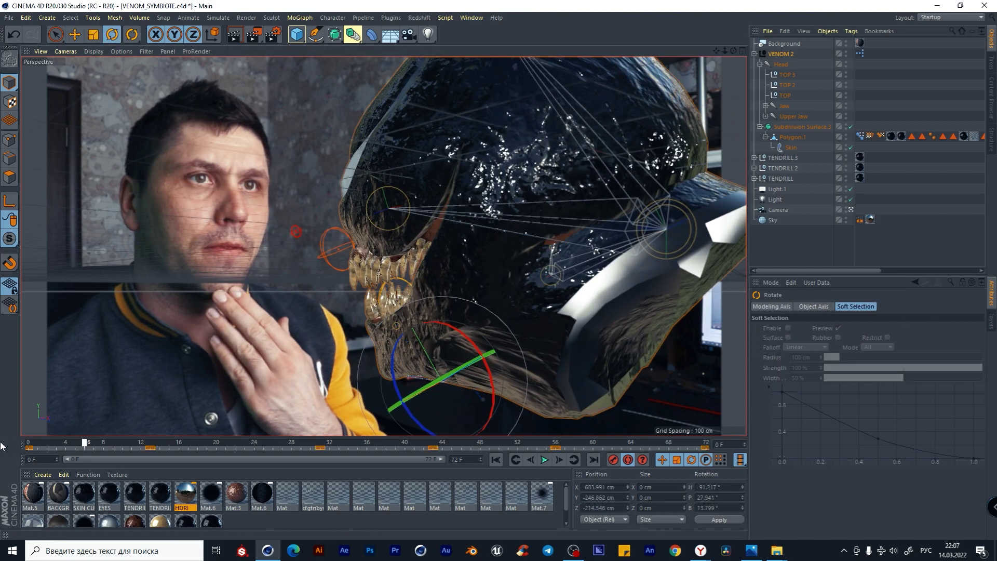
pyautogui.moveTo(84, 444); pyautogui.dragTo(29, 444)
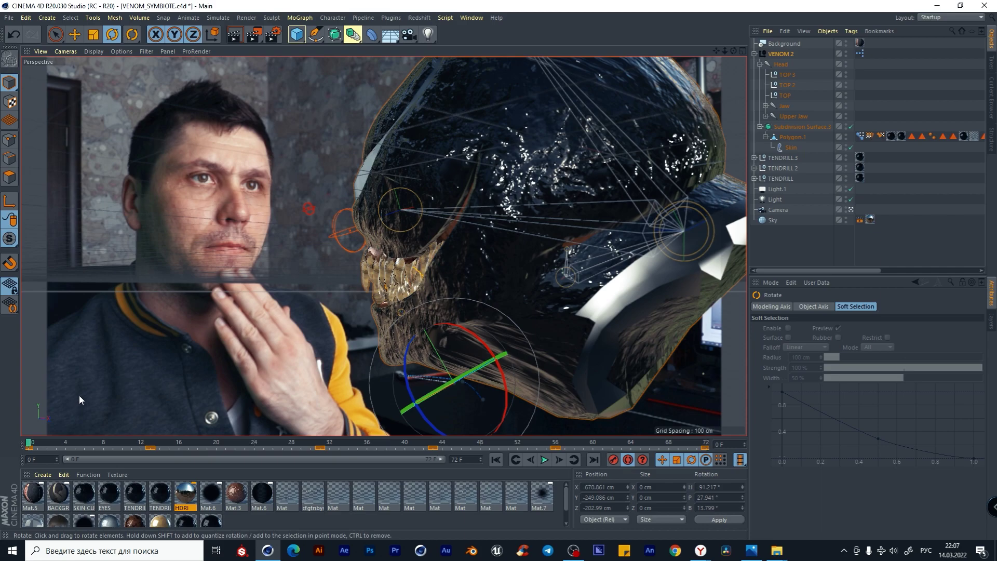
pyautogui.press('F8')
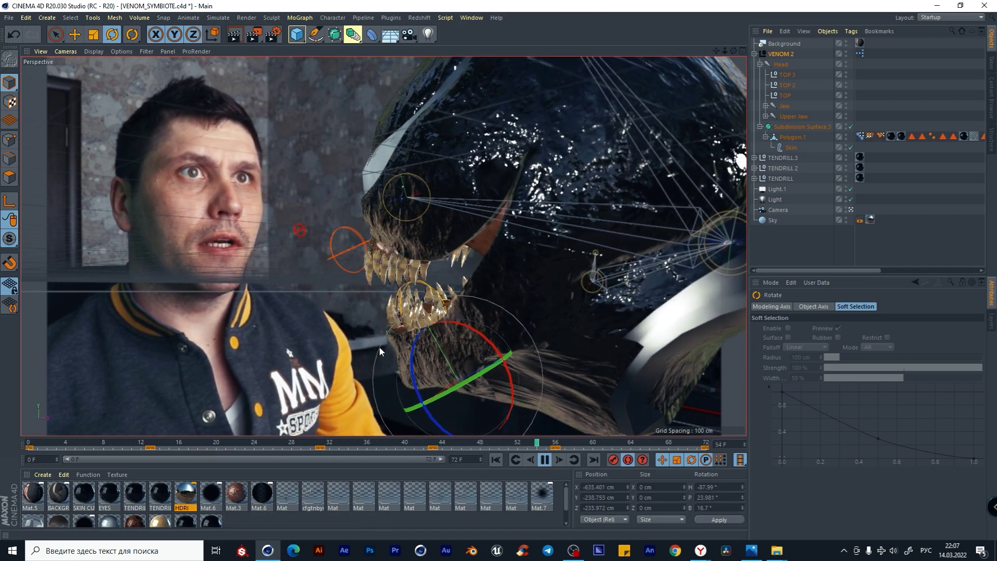
pyautogui.click(786, 54)
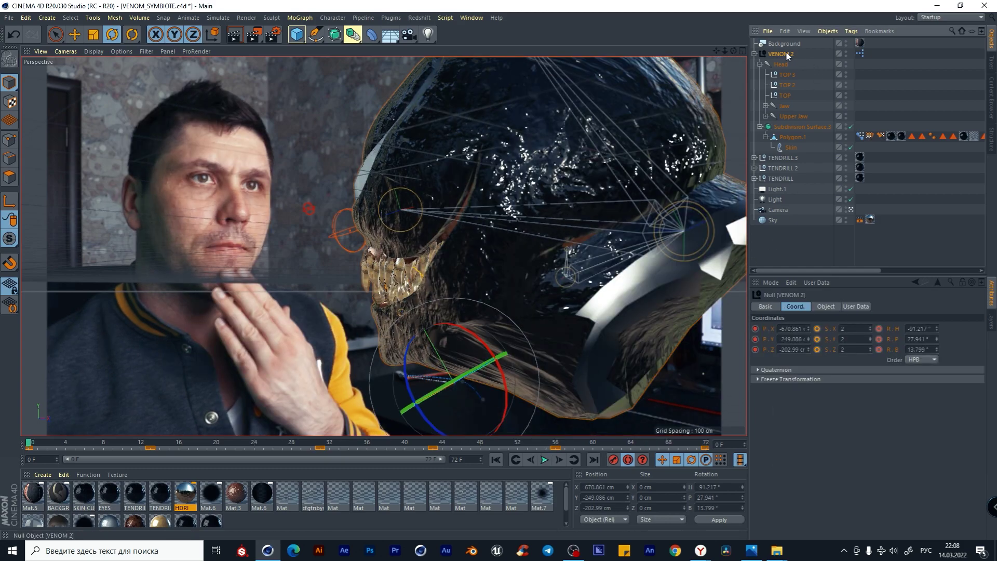
pyautogui.click(855, 307)
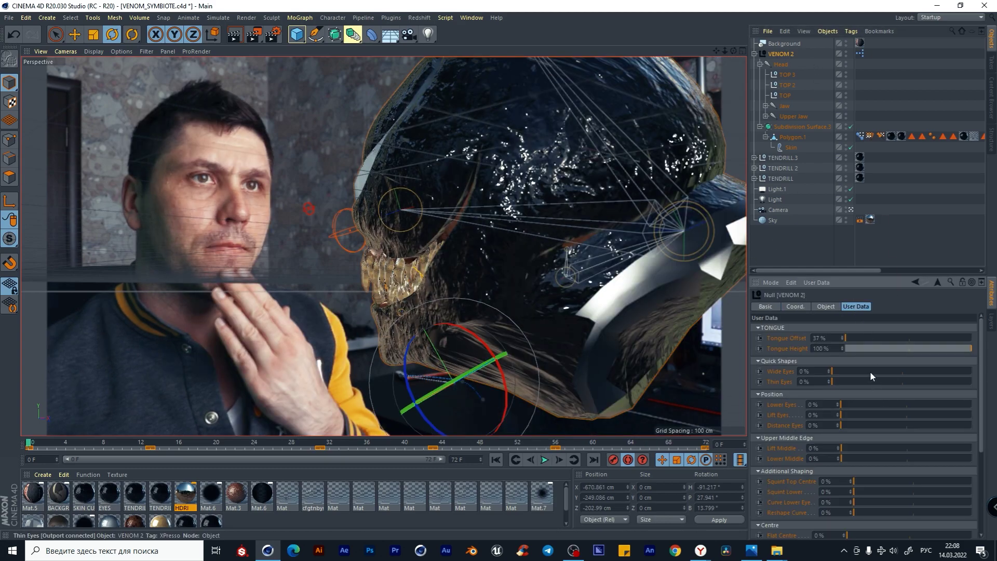
# Step: Try Tongue Offset at 64% and the Wide Eyes shape, undoing the eye change
pyautogui.moveTo(851, 338); pyautogui.dragTo(916, 338)
pyautogui.moveTo(920, 336); pyautogui.dragTo(879, 340)
pyautogui.hotkey('ctrl', 'z')
pyautogui.moveTo(841, 371)
pyautogui.mouseDown()
pyautogui.moveTo(865, 371)
pyautogui.moveTo(840, 365)
pyautogui.moveTo(858, 366)
pyautogui.mouseUp()
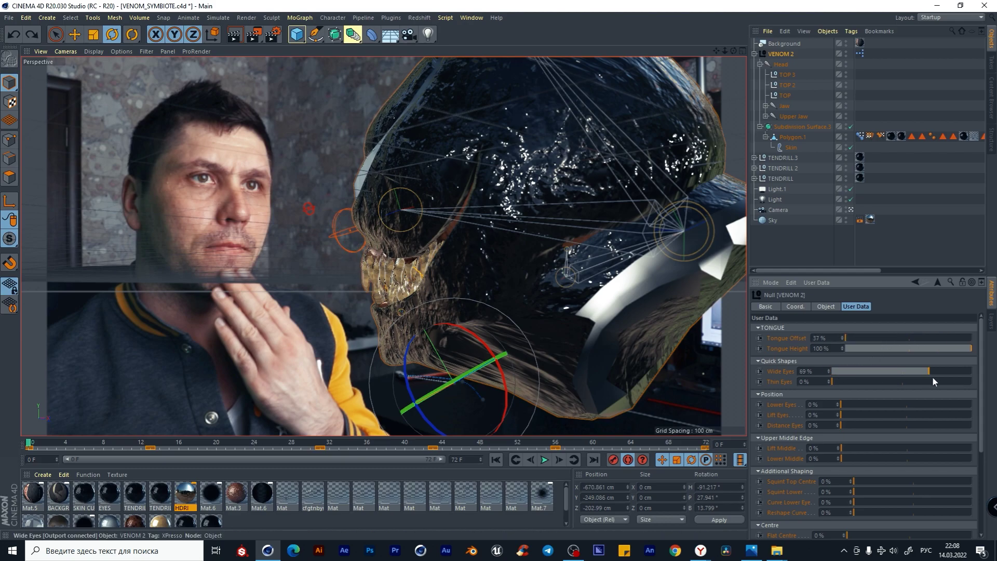
pyautogui.click(851, 210)
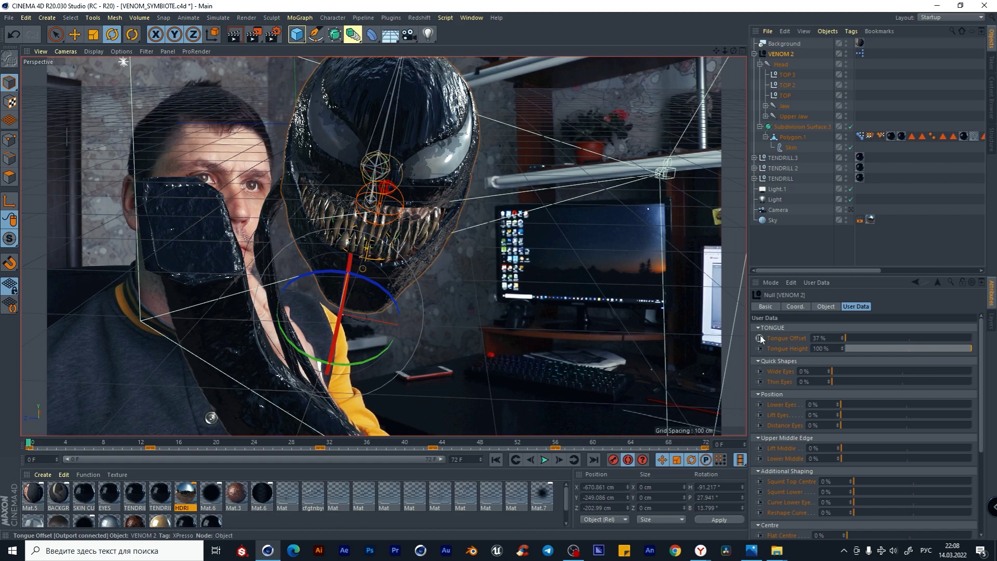
# Step: Keyframe Tongue Offset pushed further out, Wide Eyes at two frames, and Thin Eyes
pyautogui.click(759, 337)
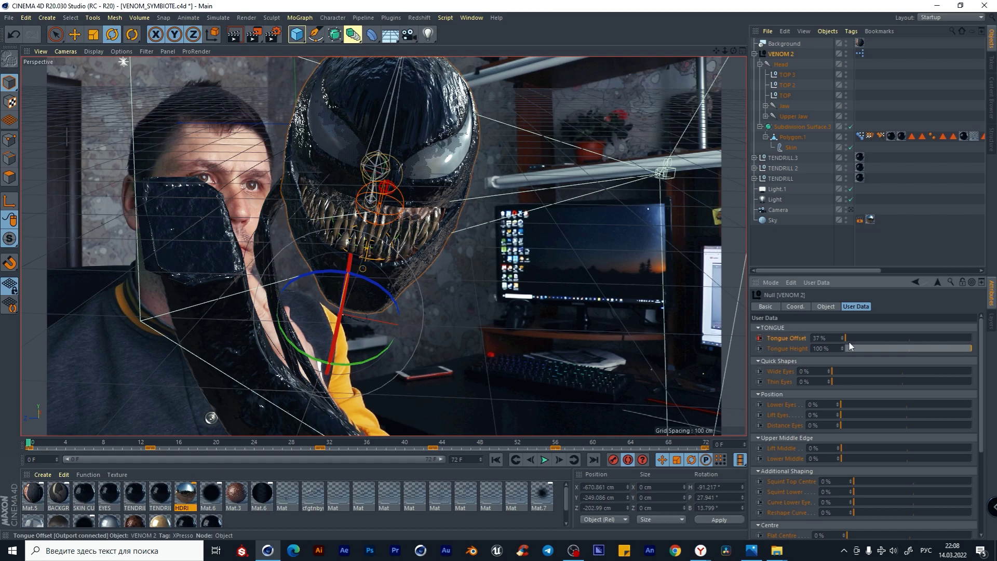
pyautogui.moveTo(907, 335); pyautogui.dragTo(936, 342)
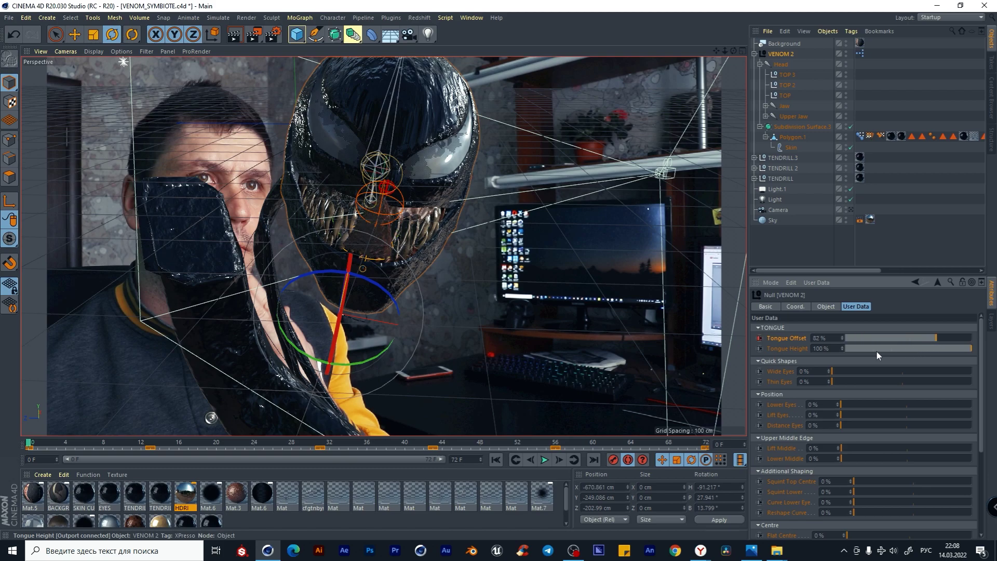
pyautogui.rightClick(842, 338)
pyautogui.keyDown('ctrl'); pyautogui.click(760, 371); pyautogui.keyUp('ctrl')
pyautogui.moveTo(29, 443); pyautogui.dragTo(142, 443)
pyautogui.moveTo(831, 371); pyautogui.dragTo(971, 371)
pyautogui.keyDown('ctrl'); pyautogui.click(759, 371); pyautogui.keyUp('ctrl')
pyautogui.keyDown('ctrl'); pyautogui.click(760, 382); pyautogui.keyUp('ctrl')
# Step: Keyframe Reshape Curve, Narrow Back and Drop Lower Gum values at later frames
pyautogui.moveTo(29, 443); pyautogui.dragTo(705, 445)
pyautogui.scroll(-3, 870, 374)
pyautogui.moveTo(841, 425); pyautogui.dragTo(972, 429)
pyautogui.keyDown('ctrl'); pyautogui.click(760, 428); pyautogui.keyUp('ctrl')
pyautogui.moveTo(29, 445); pyautogui.dragTo(408, 447)
pyautogui.scroll(-3, 908, 467)
pyautogui.moveTo(850, 475); pyautogui.dragTo(971, 476)
pyautogui.moveTo(29, 445); pyautogui.dragTo(574, 447)
pyautogui.keyDown('ctrl'); pyautogui.click(759, 531); pyautogui.keyUp('ctrl')
pyautogui.scroll(6, 870, 395)
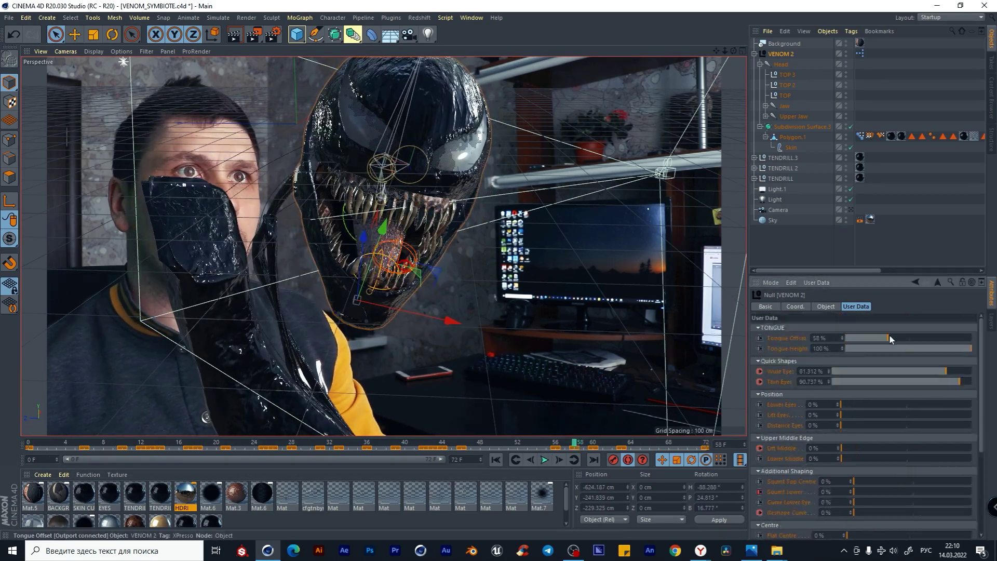
# Step: Keyframe an adjusted Tongue Offset at frame 58 and check the pose at frame 53
pyautogui.keyDown('alt'); pyautogui.moveTo(363, 280); pyautogui.dragTo(501, 290); pyautogui.keyUp('alt')
pyautogui.keyDown('ctrl'); pyautogui.click(759, 338); pyautogui.keyUp('ctrl')
pyautogui.moveTo(574, 446); pyautogui.dragTo(555, 446)
pyautogui.moveTo(845, 338); pyautogui.dragTo(918, 338)
pyautogui.rightClick(842, 338)
pyautogui.keyDown('ctrl'); pyautogui.click(759, 338); pyautogui.keyUp('ctrl')
pyautogui.moveTo(576, 447); pyautogui.dragTo(566, 447)
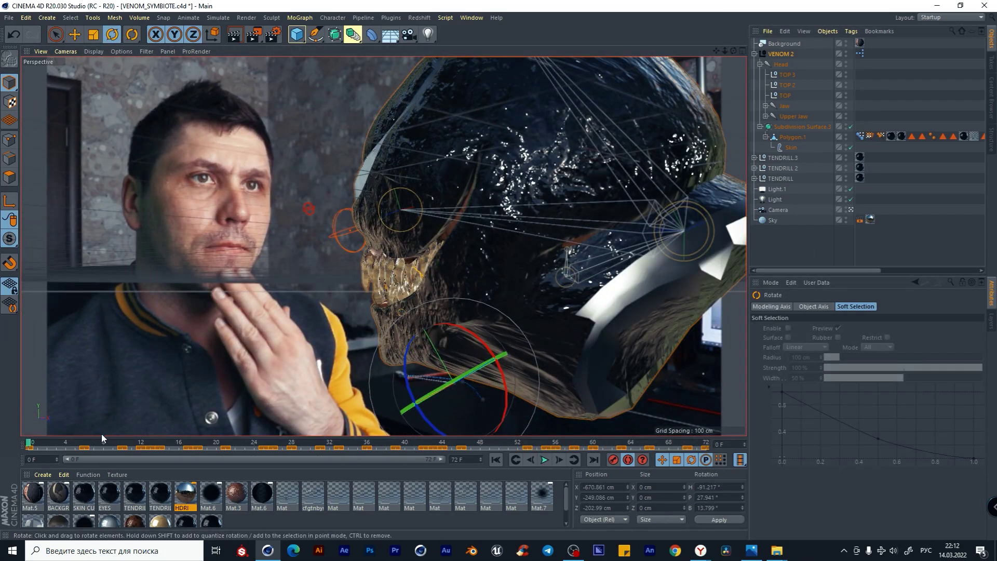
pyautogui.press('F8')
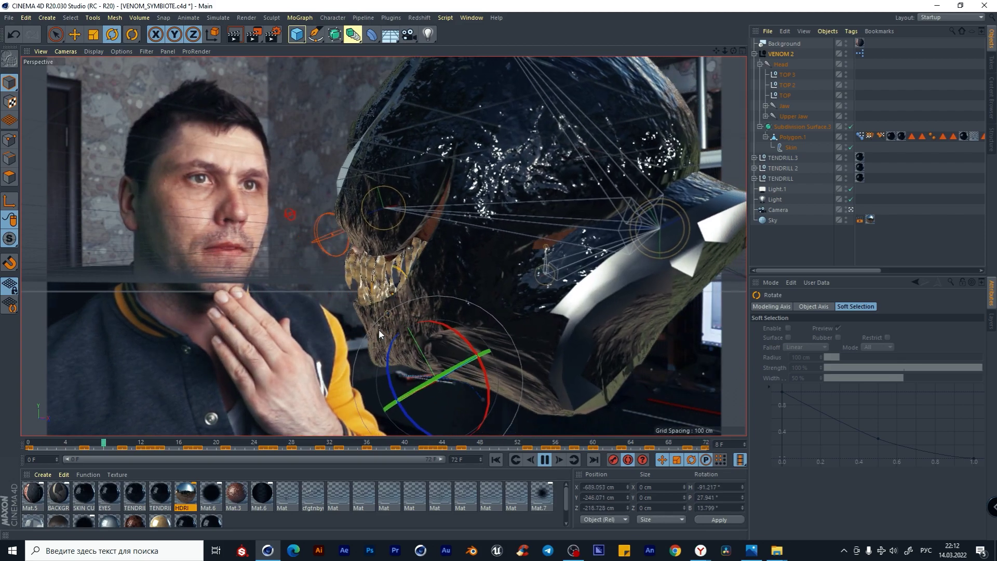
pyautogui.hotkey('shift', 'f')
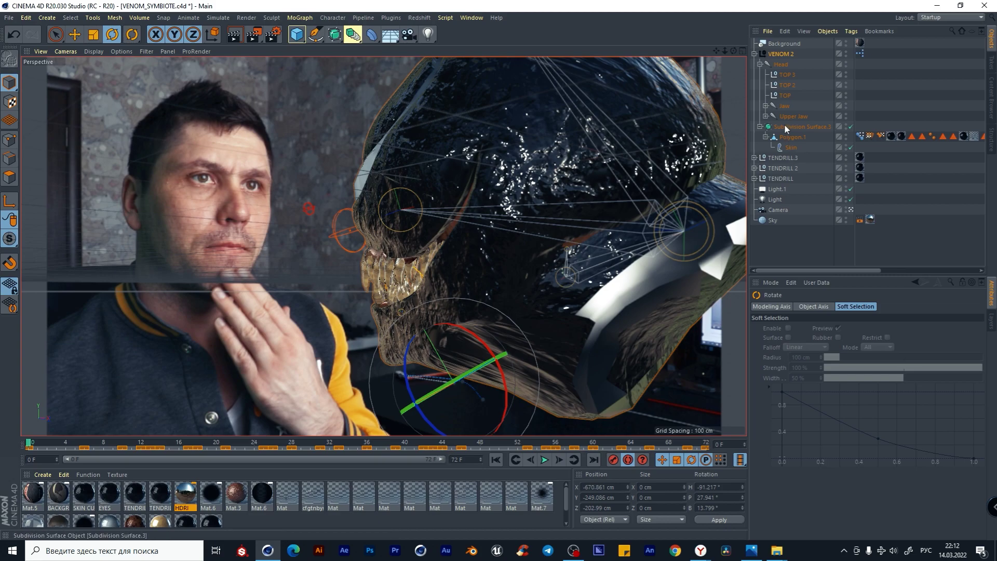
pyautogui.click(775, 190)
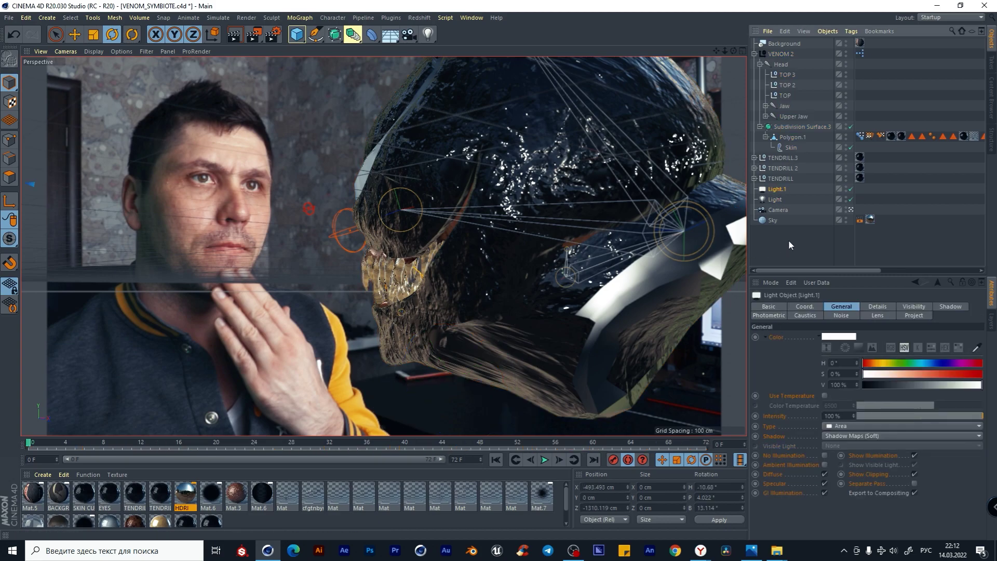
pyautogui.click(850, 210)
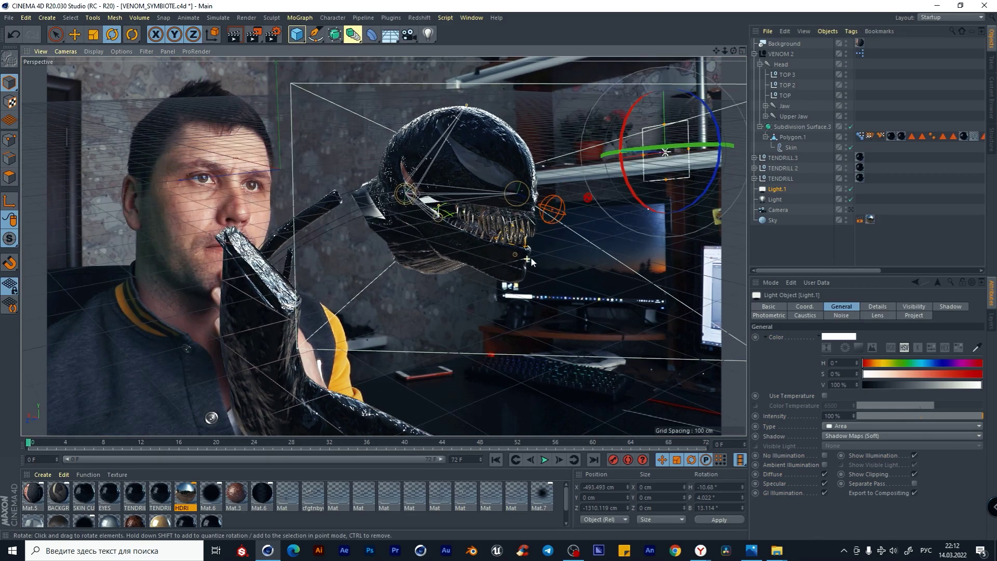
pyautogui.keyDown('alt'); pyautogui.moveTo(580, 263); pyautogui.dragTo(493, 281); pyautogui.keyUp('alt')
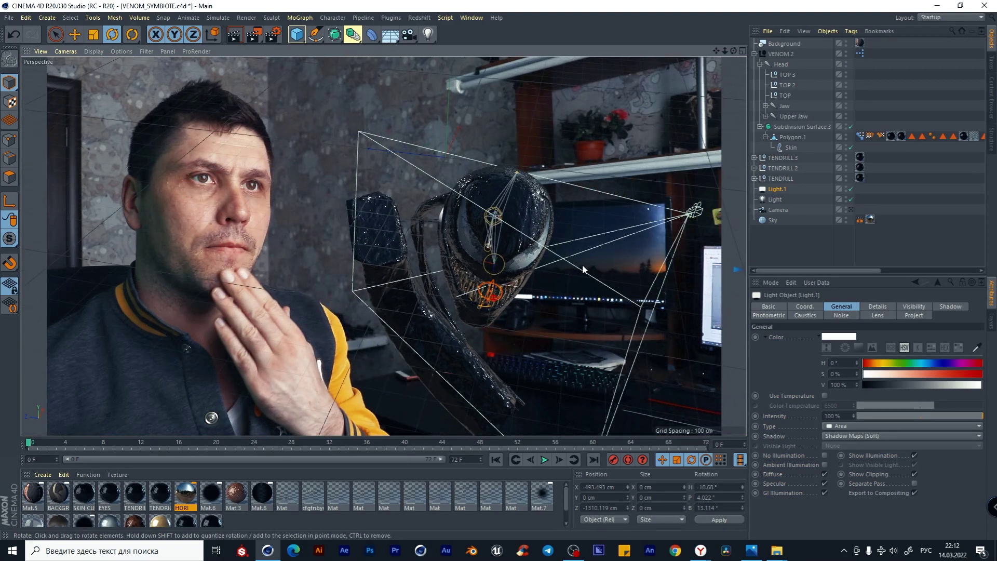
pyautogui.keyDown('alt'); pyautogui.moveTo(583, 268); pyautogui.dragTo(570, 288); pyautogui.keyUp('alt')
pyautogui.keyDown('alt'); pyautogui.moveTo(476, 284); pyautogui.dragTo(615, 195); pyautogui.keyUp('alt')
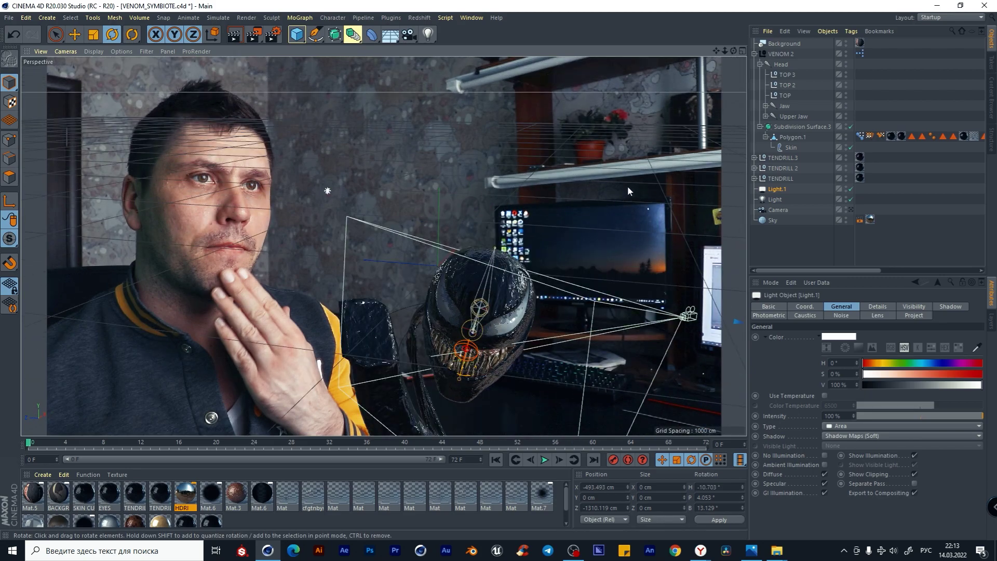
pyautogui.click(773, 220)
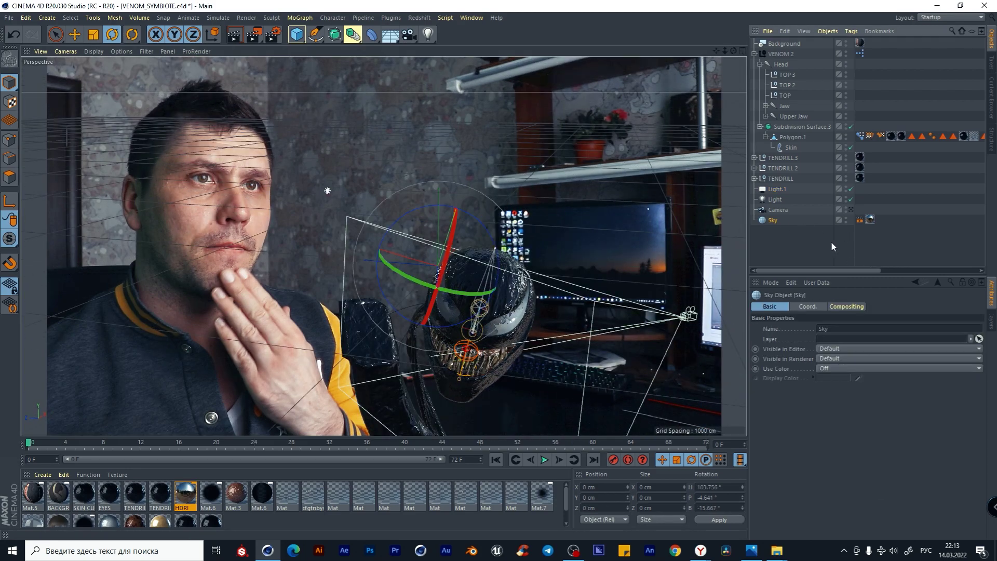
pyautogui.click(850, 209)
pyautogui.click(128, 50)
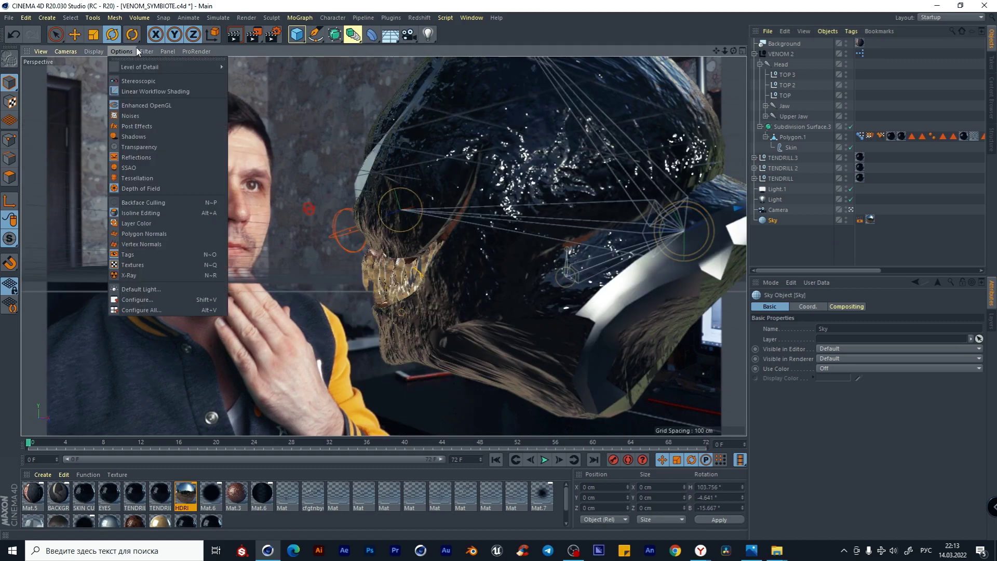
# Step: Set the viewport Level of Detail to High
pyautogui.click(121, 51)
pyautogui.moveTo(211, 65)
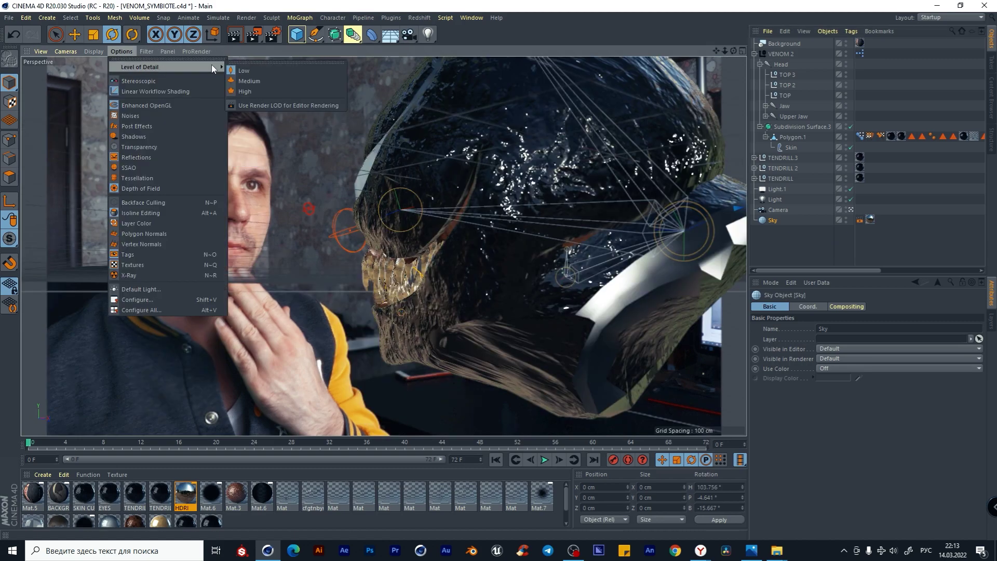
pyautogui.click(250, 92)
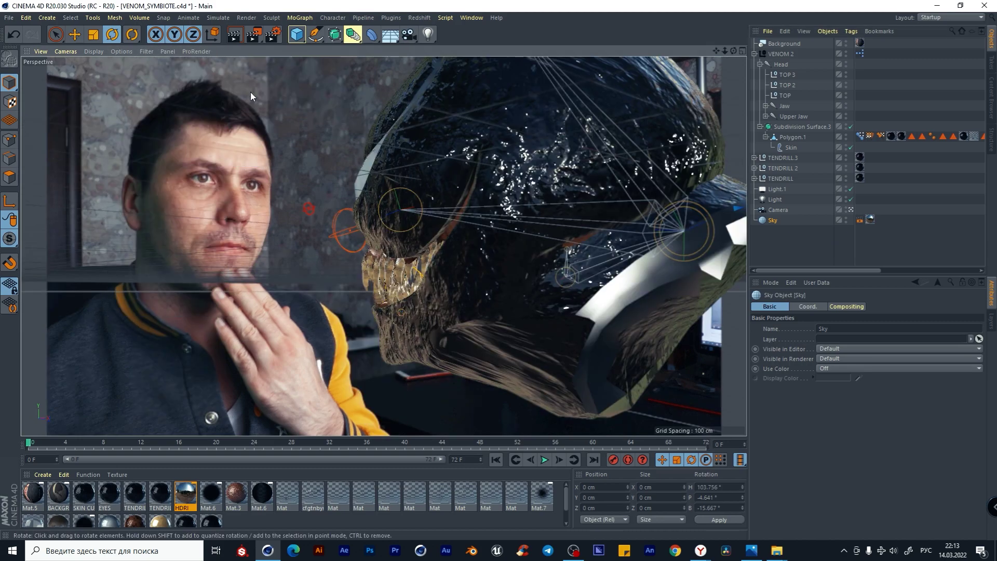
# Step: Set the render output Save format to PNG in Render Settings
pyautogui.click(271, 38)
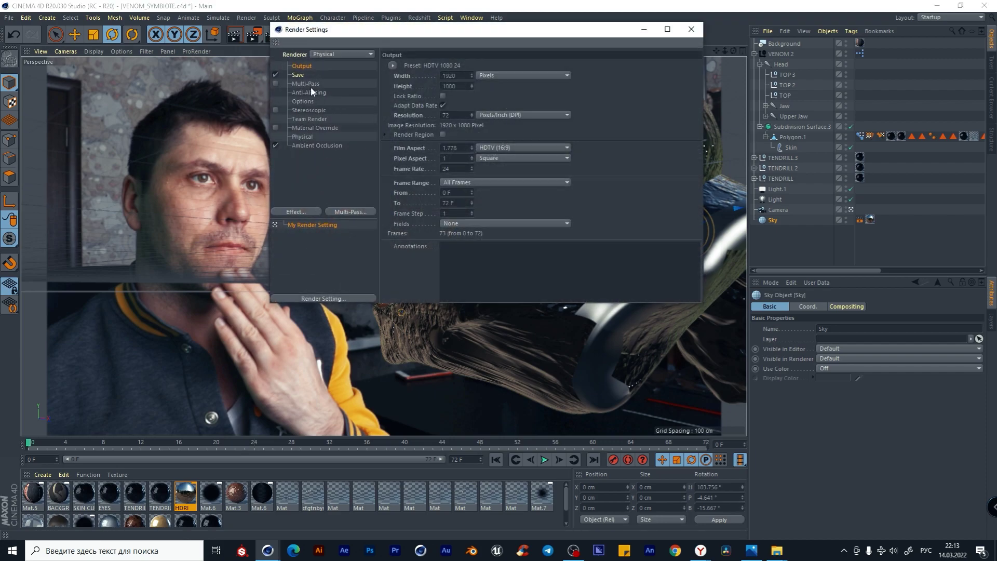
pyautogui.click(298, 74)
pyautogui.click(496, 94)
pyautogui.click(491, 220)
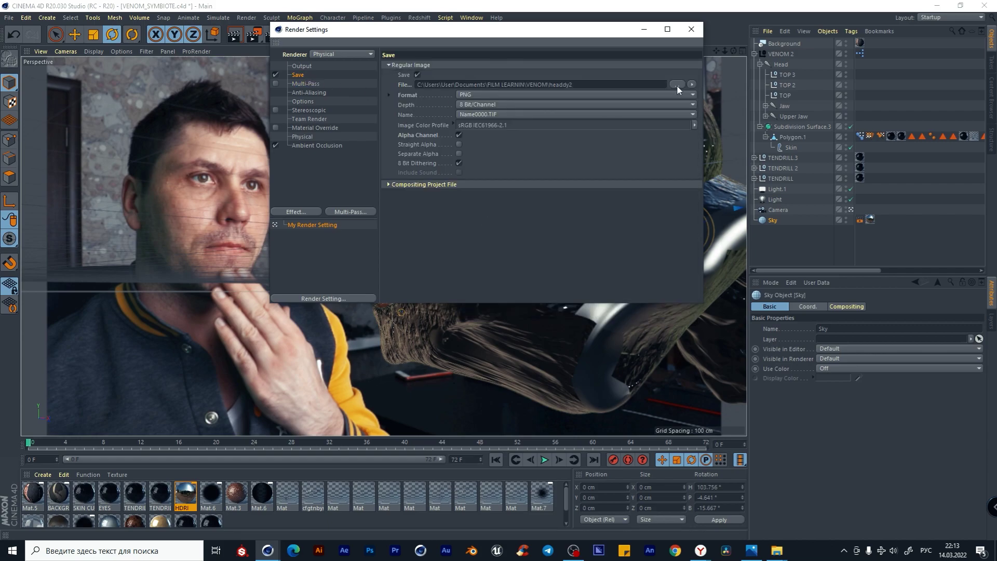
pyautogui.click(691, 30)
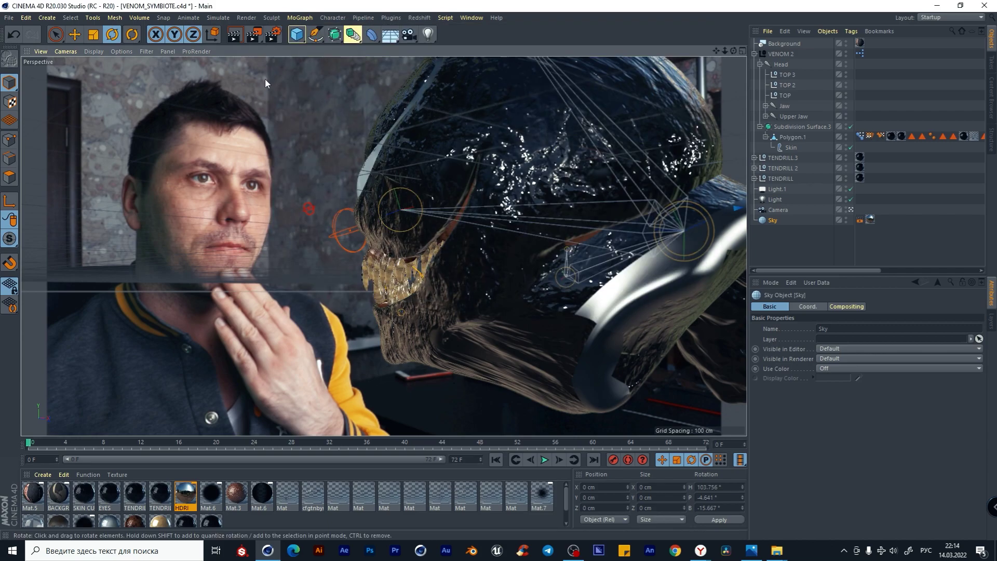
# Step: Render the animated Venom head frames to the Picture Viewer
pyautogui.click(257, 41)
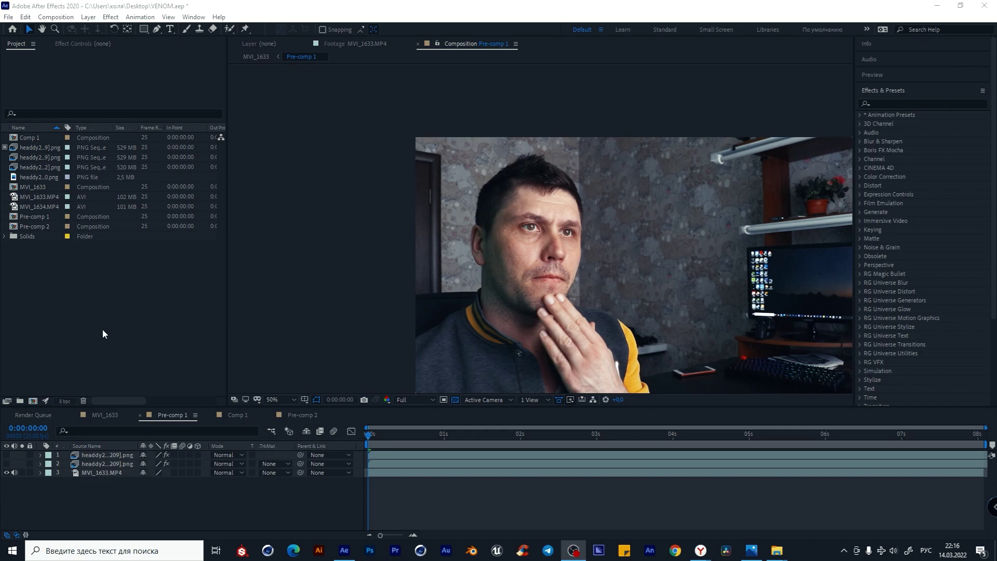
# Step: Import the headdy2 PNG sequence and interpret it at 25 fps
pyautogui.doubleClick(99, 297)
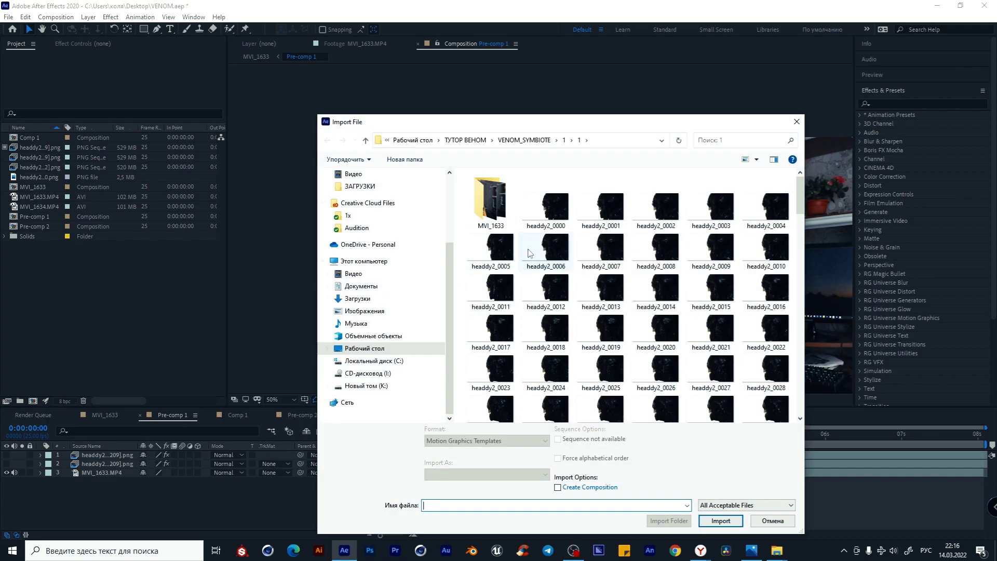
pyautogui.moveTo(546, 125); pyautogui.dragTo(440, 118)
pyautogui.doubleClick(449, 209)
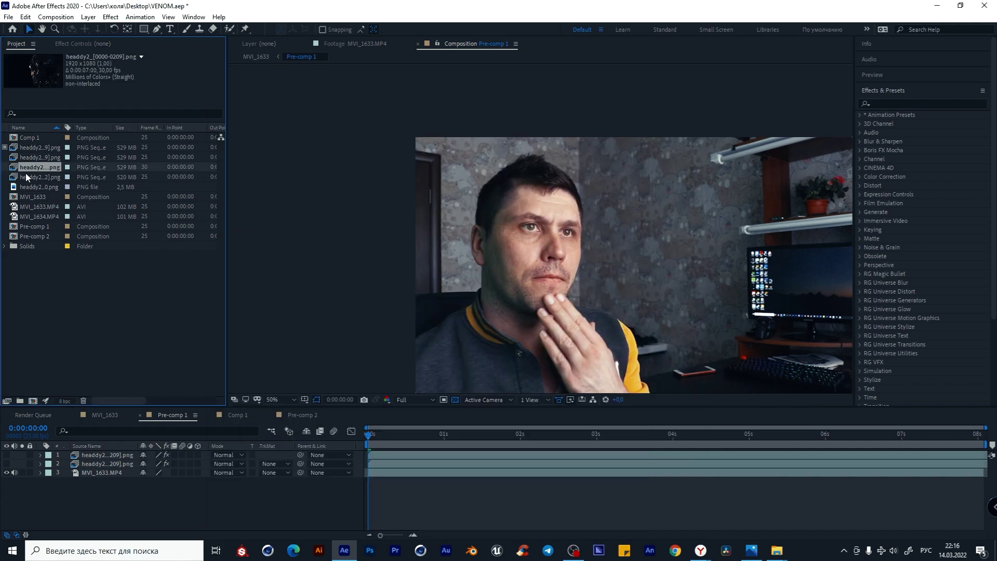
pyautogui.rightClick(37, 169)
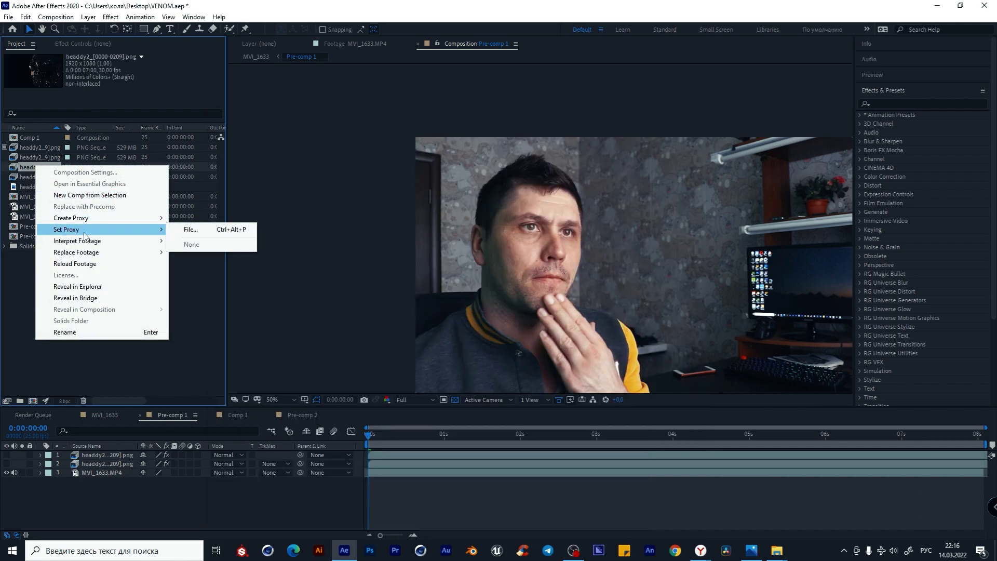
pyautogui.click(223, 240)
pyautogui.write('25')
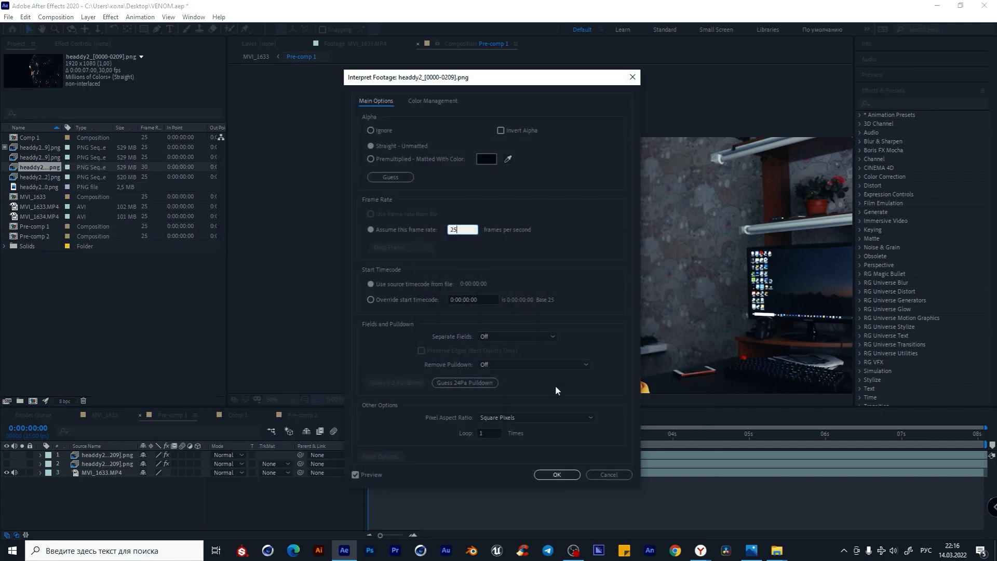
pyautogui.click(558, 476)
# Step: Place headdy2 atop Pre-comp 1 over MVI_1633 and scrub around 1 second 10 frames
pyautogui.moveTo(45, 167); pyautogui.dragTo(664, 279)
pyautogui.press(',')
pyautogui.click(474, 434)
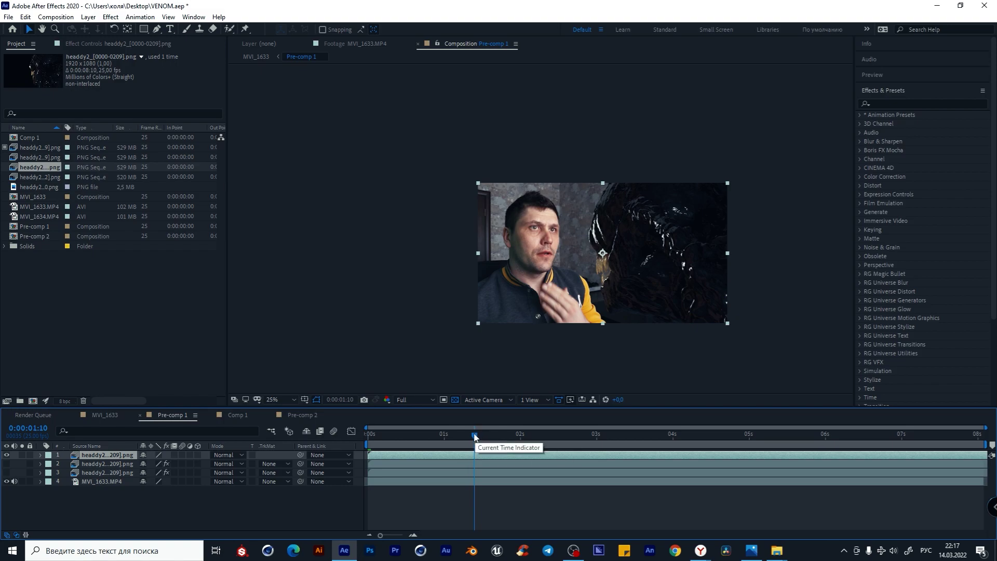
pyautogui.moveTo(474, 435); pyautogui.dragTo(424, 435)
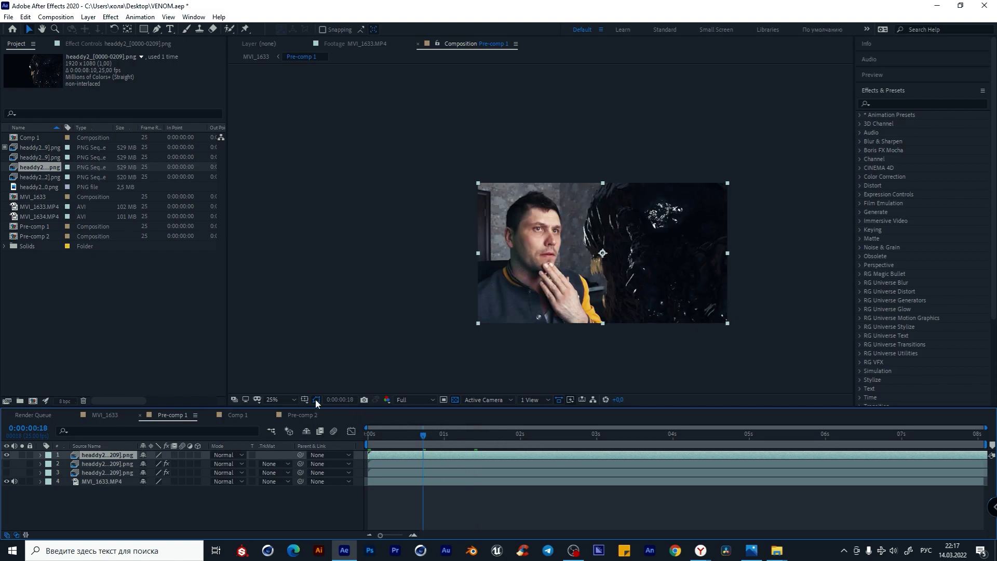
# Step: Switch to the MVI_1633 composition, then apply the 'venom' favourite to the 21-second voice recording in Audition
pyautogui.click(105, 415)
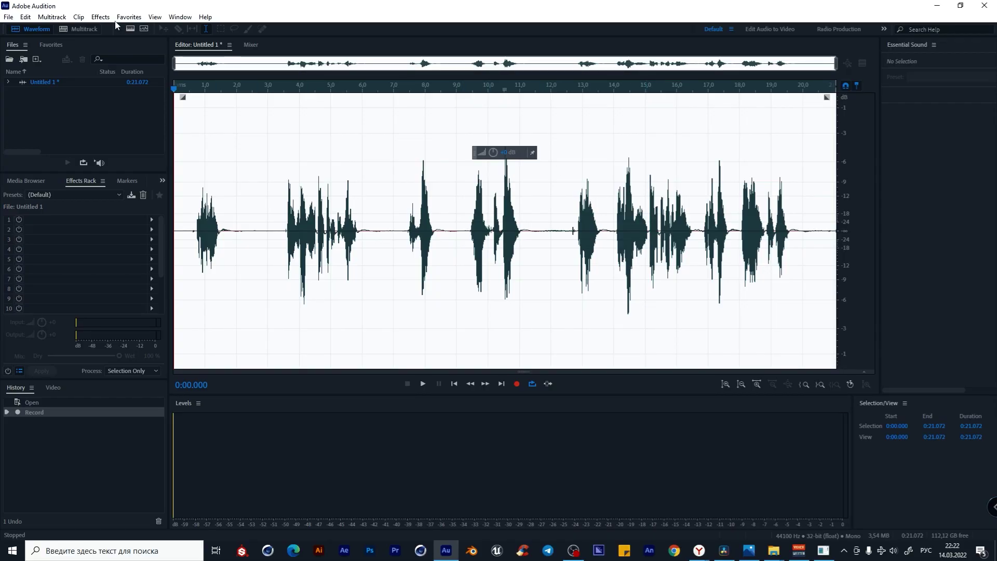
pyautogui.click(129, 17)
pyautogui.click(173, 236)
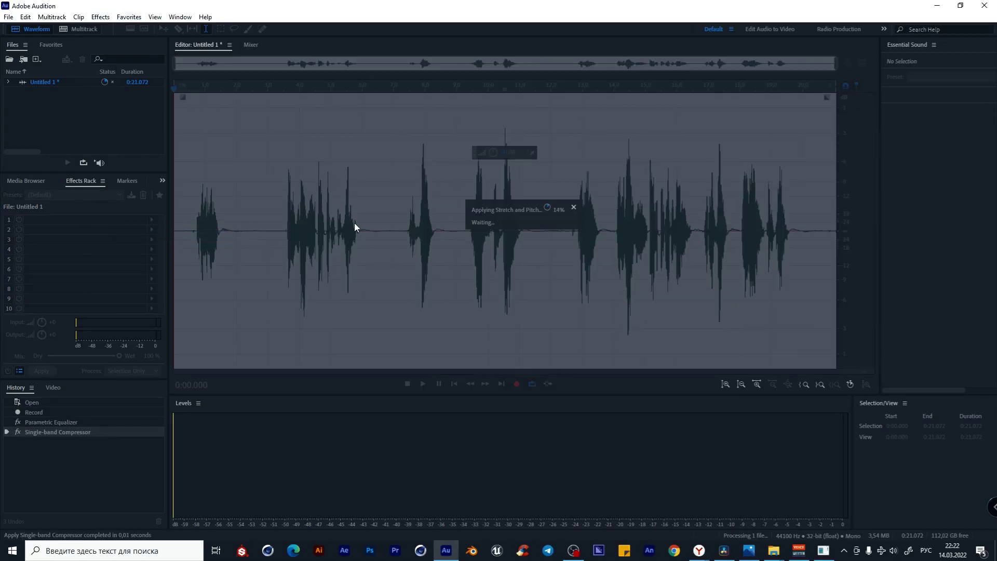